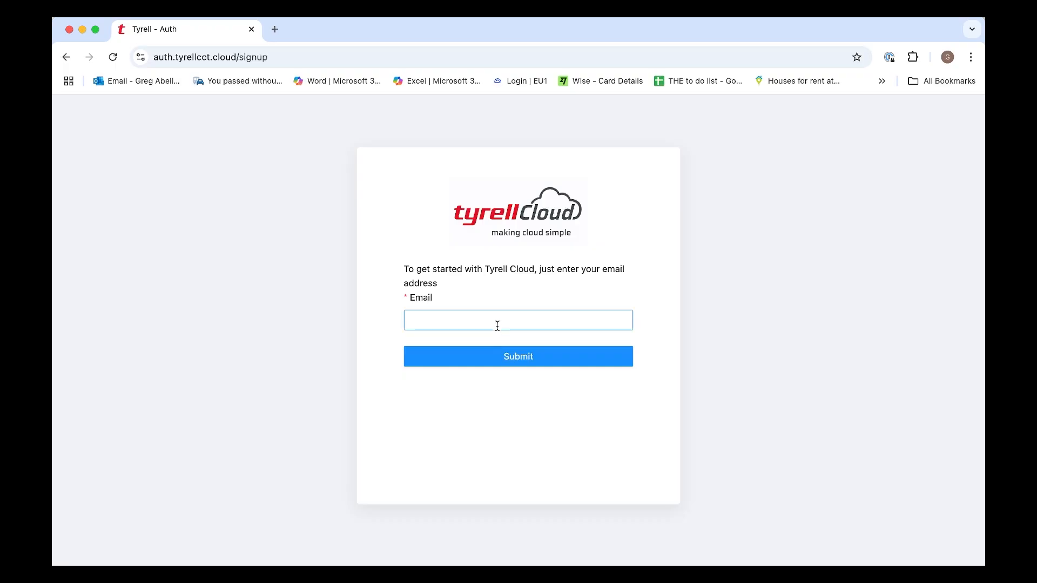
Step: Request sign-up by submitting the user's email address
{"action": "left_click", "coordinate": [500, 322]}
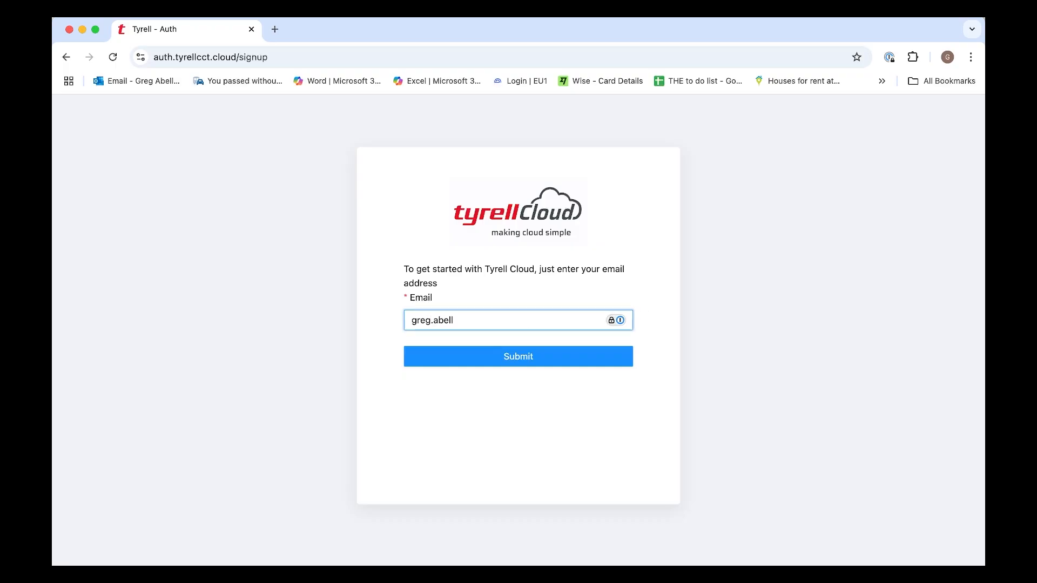
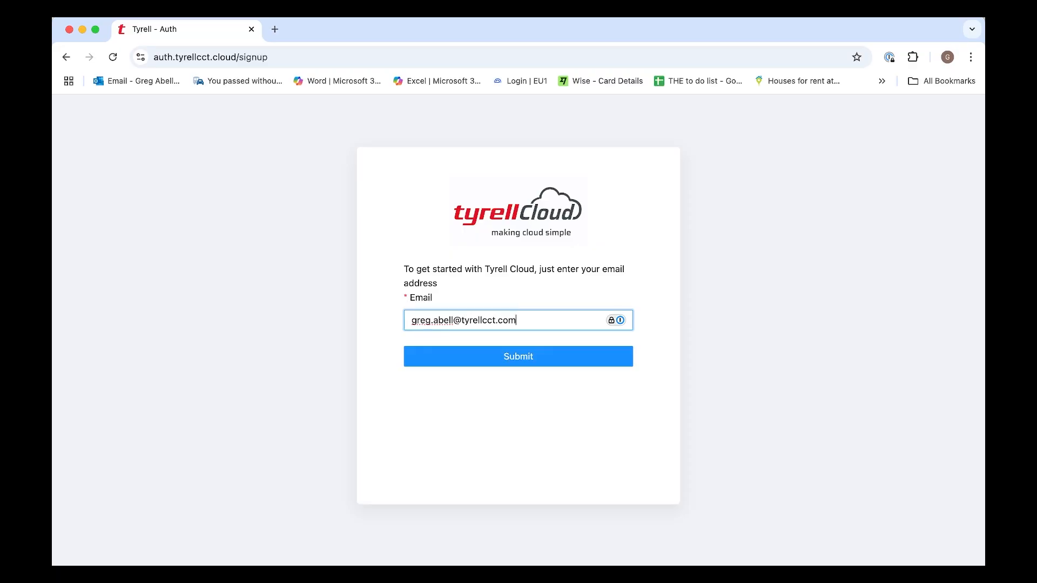
{"action": "key", "text": "Return"}
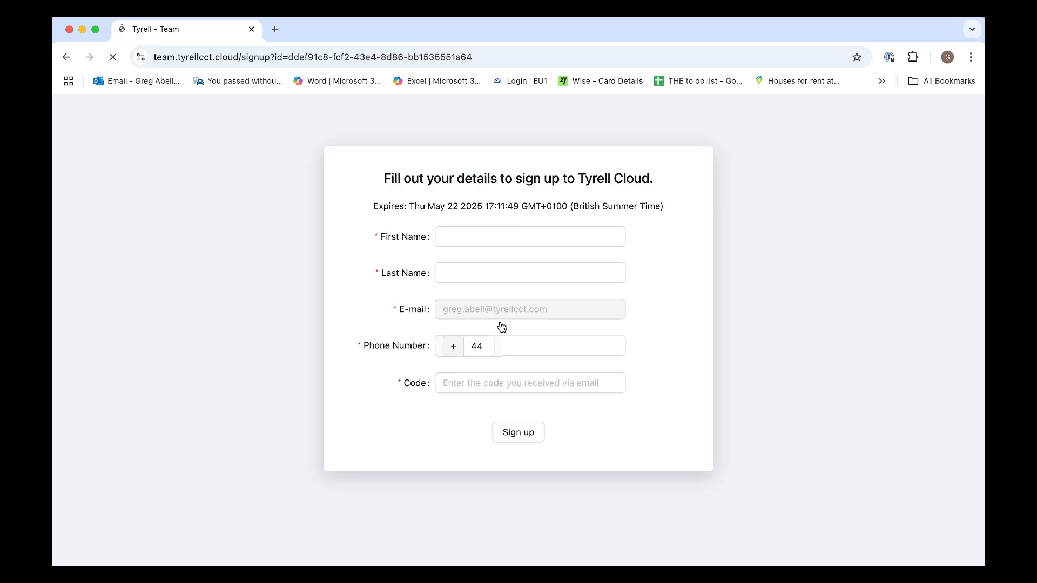
Step: Fill in the user's first name, last name and phone number
{"action": "left_click", "coordinate": [488, 298]}
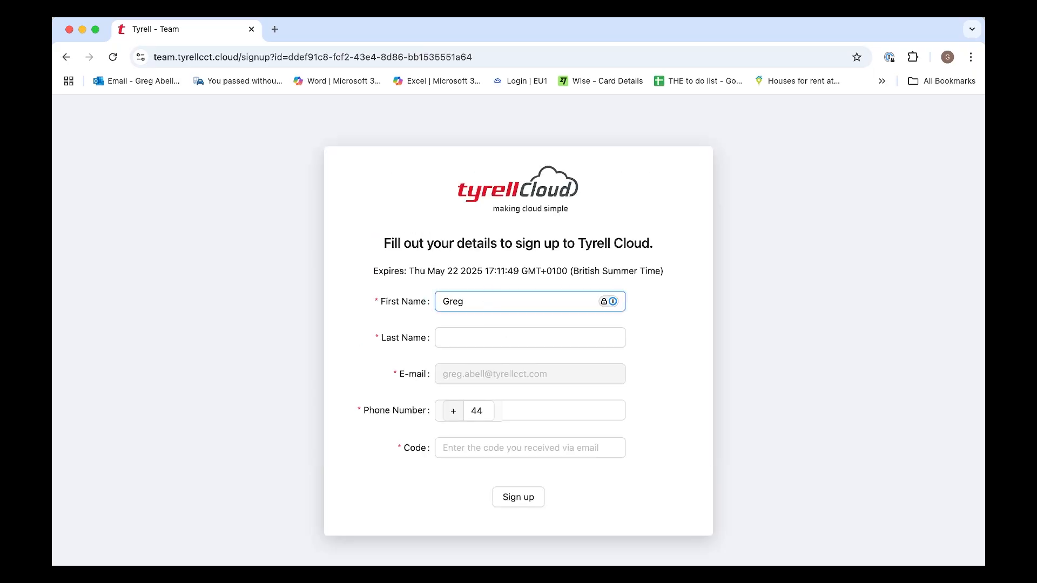
{"action": "key", "text": "Tab"}
{"action": "key", "text": "Tab"}
{"action": "key", "text": "Tab"}
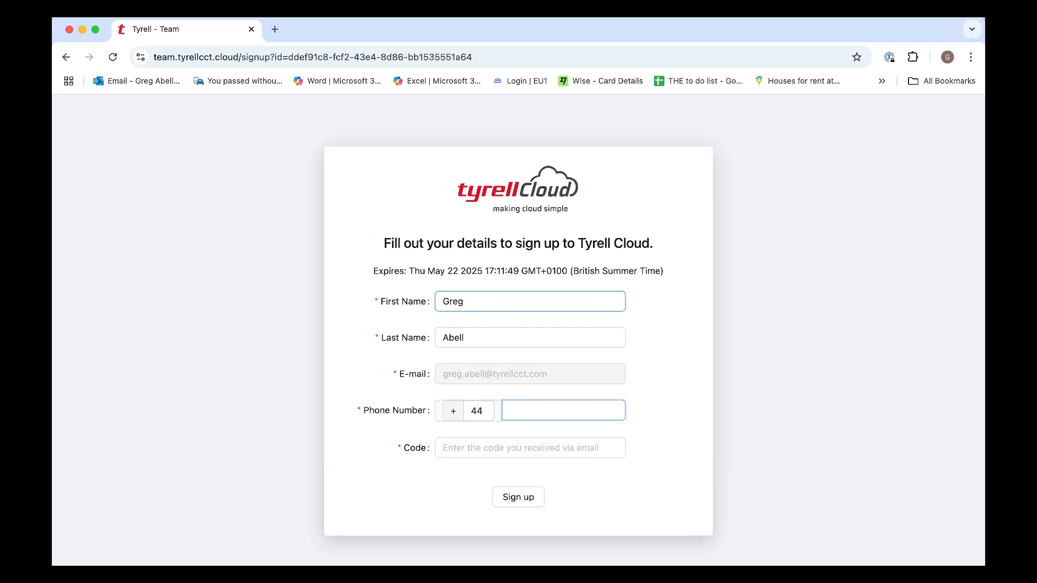
{"action": "type", "text": "??????"}
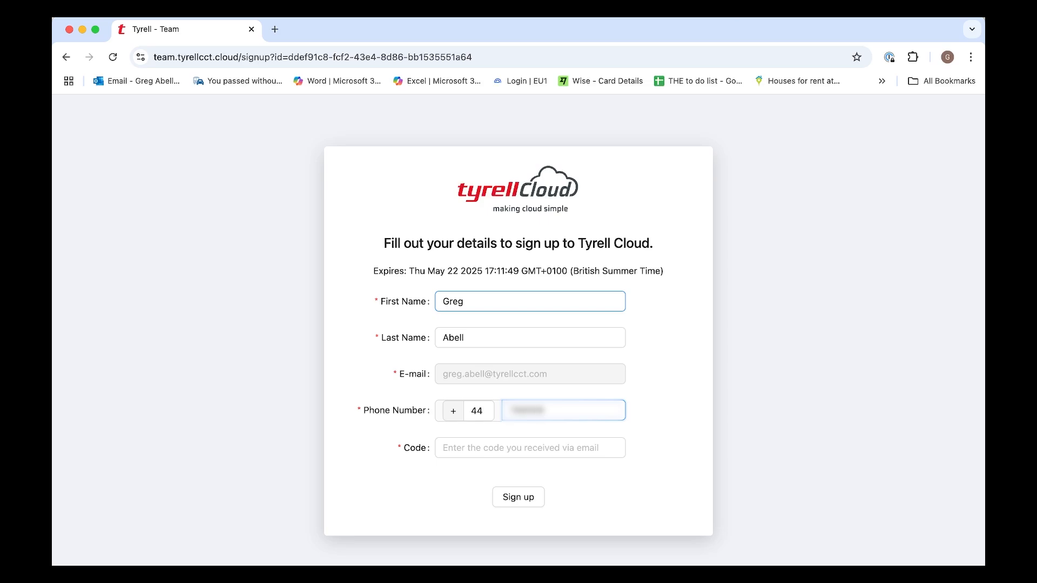
{"action": "type", "text": "????"}
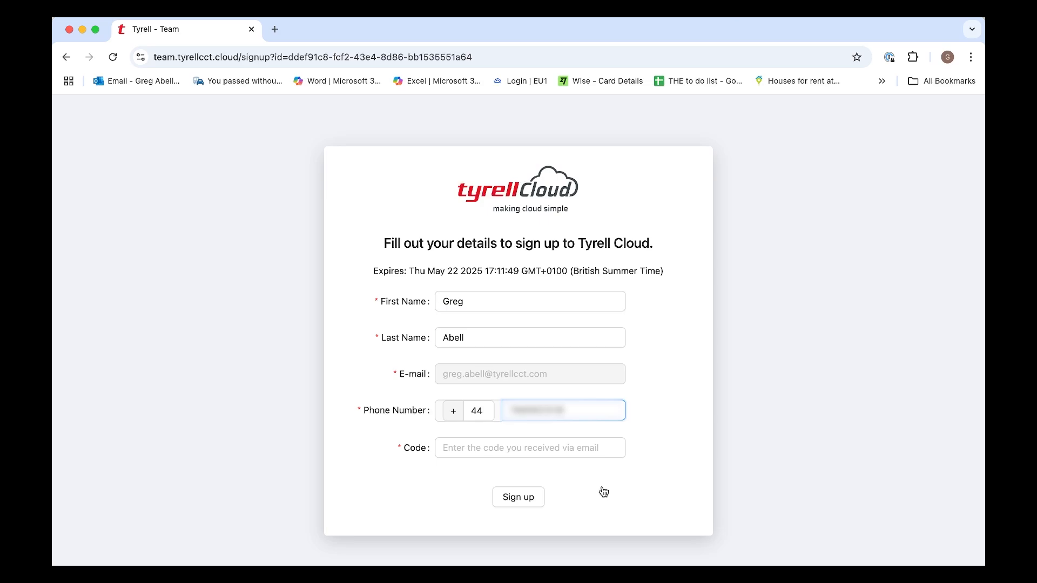
Step: Copy the sign-up code from the invitation email and go to the form's Code field
{"action": "left_click", "coordinate": [277, 30]}
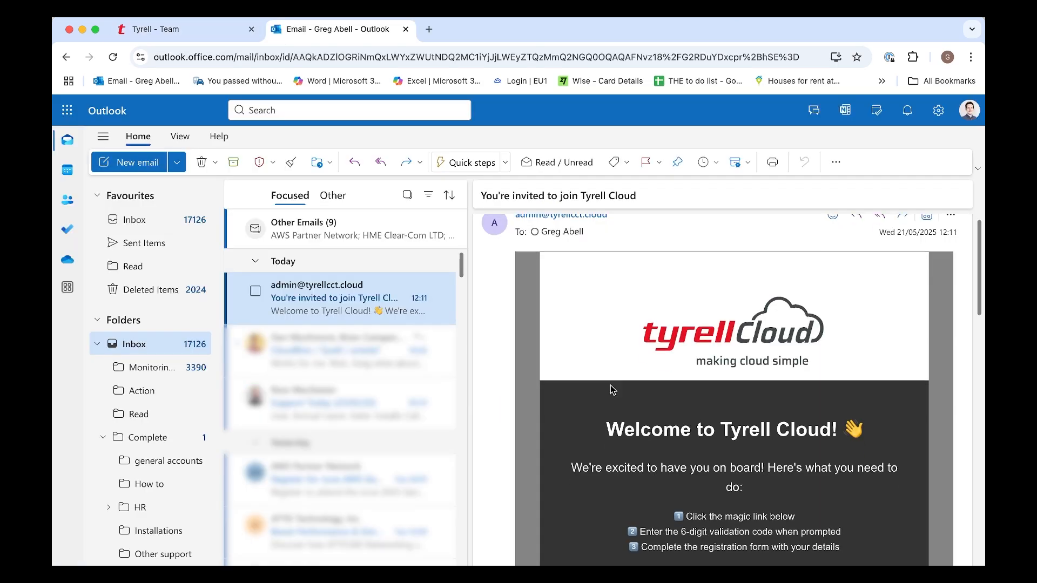
{"action": "scroll", "coordinate": [609, 388], "scroll_direction": "down", "scroll_amount": 5}
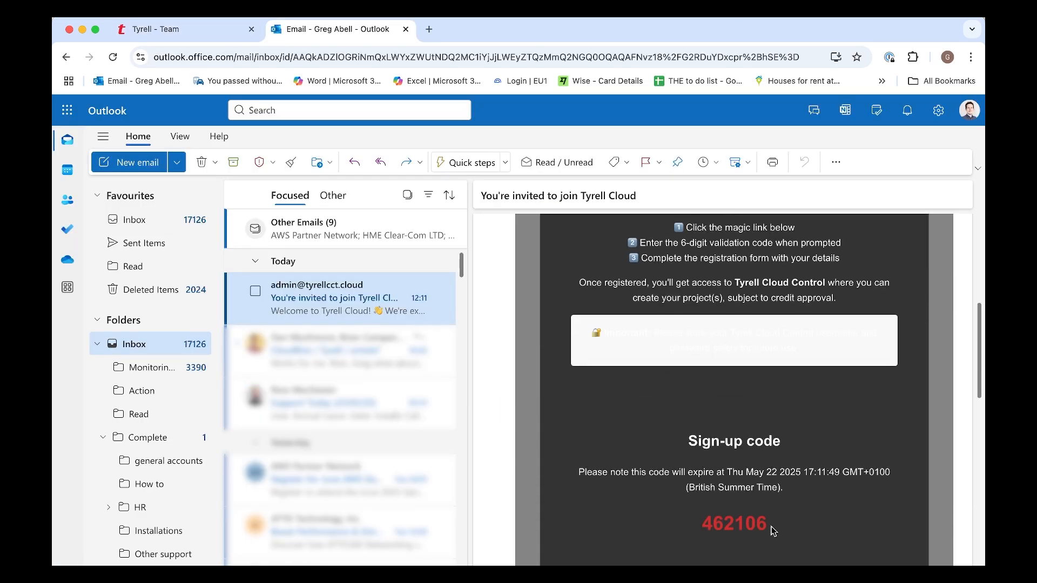
{"action": "left_click_drag", "start_coordinate": [777, 529], "coordinate": [704, 527]}
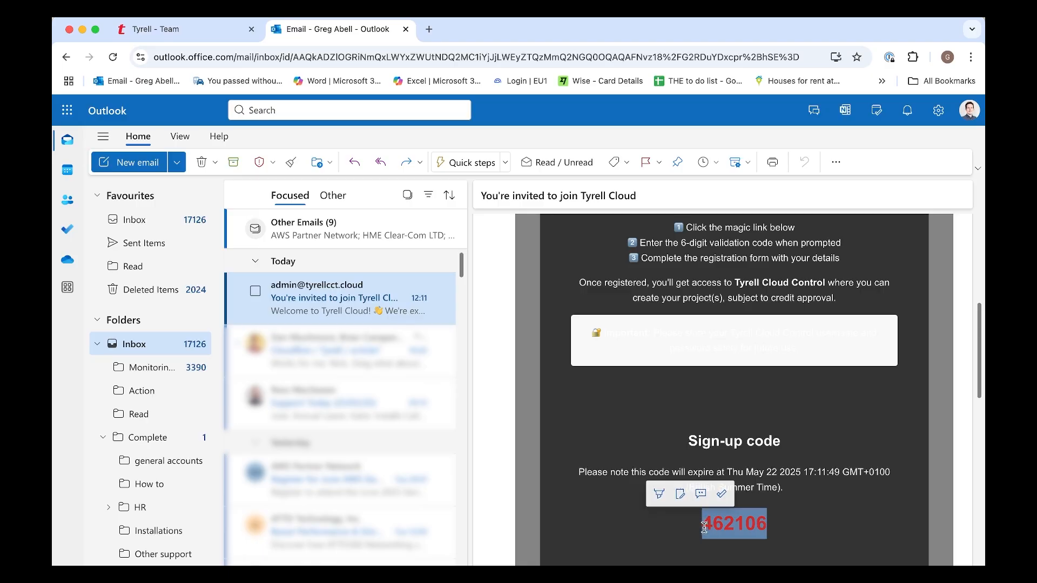
{"action": "key", "text": "super+c"}
{"action": "left_click", "coordinate": [219, 30]}
{"action": "left_click", "coordinate": [516, 442]}
Step: Paste the sign-up code, submit the form, and select the emailed temporary password
{"action": "key", "text": "super+v"}
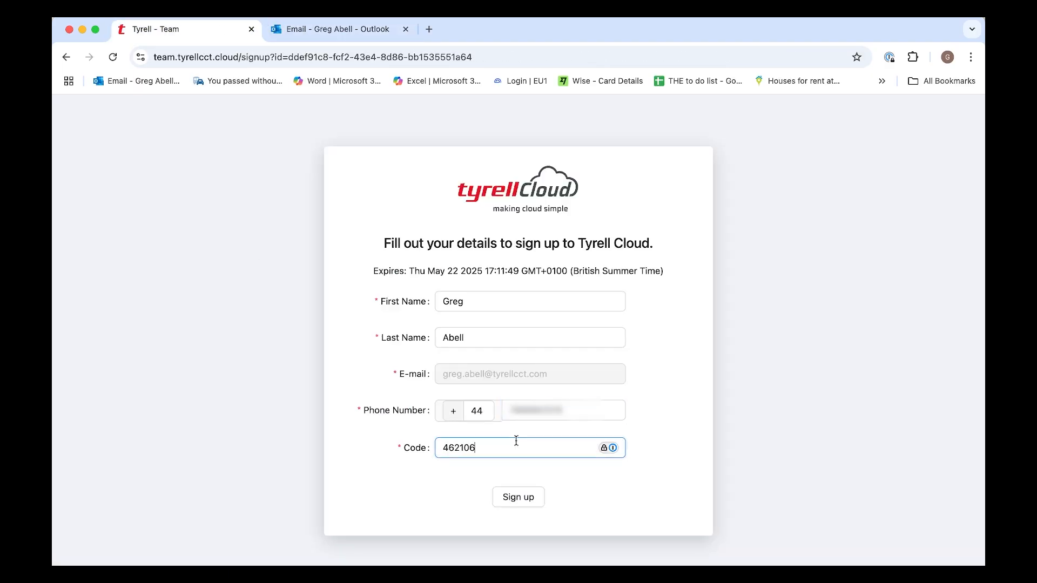
{"action": "left_click", "coordinate": [518, 496]}
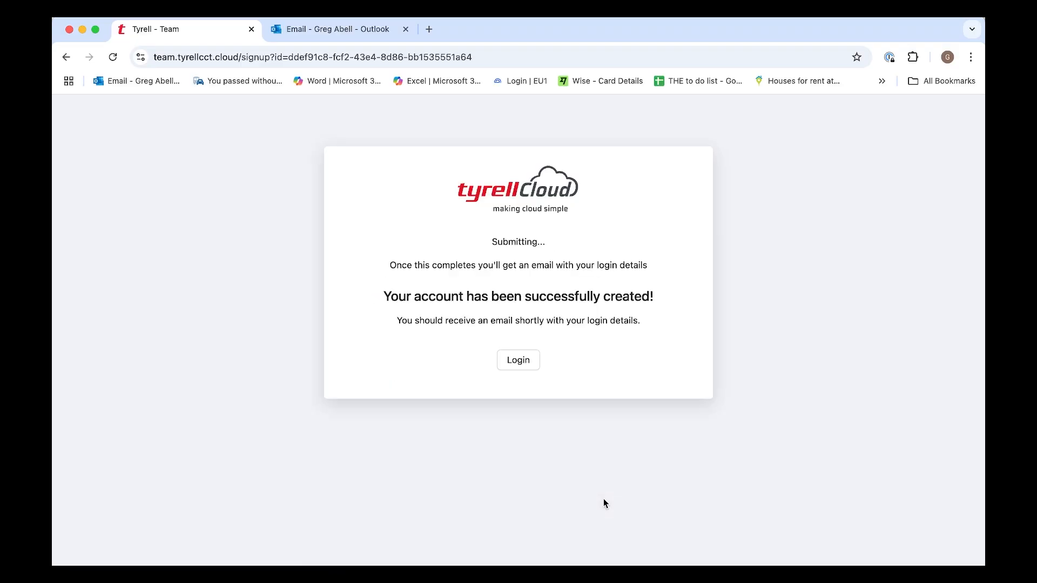
{"action": "left_click", "coordinate": [334, 30]}
{"action": "left_click", "coordinate": [374, 358]}
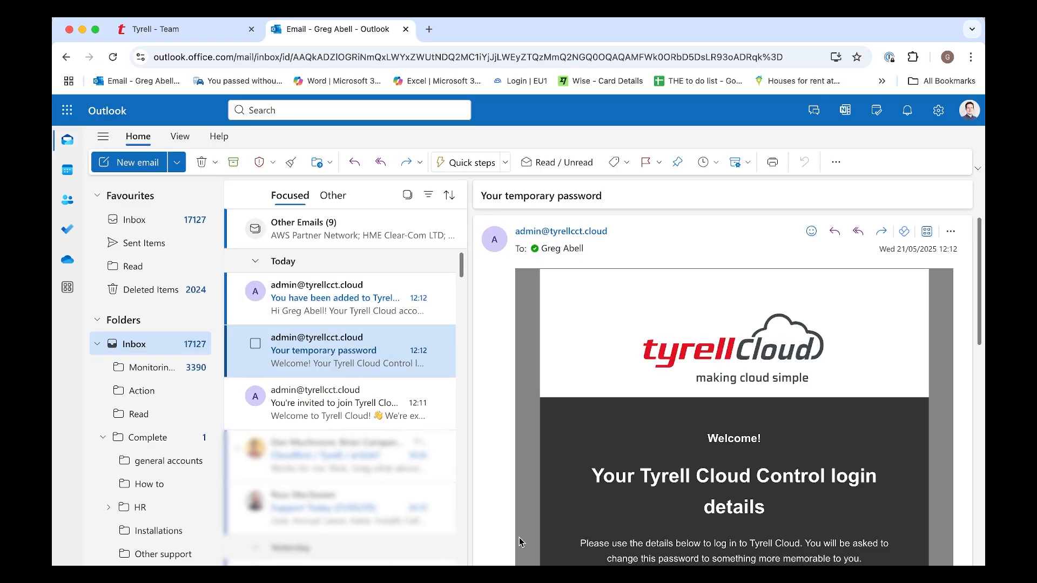
{"action": "scroll", "coordinate": [667, 467], "scroll_direction": "down", "scroll_amount": 5}
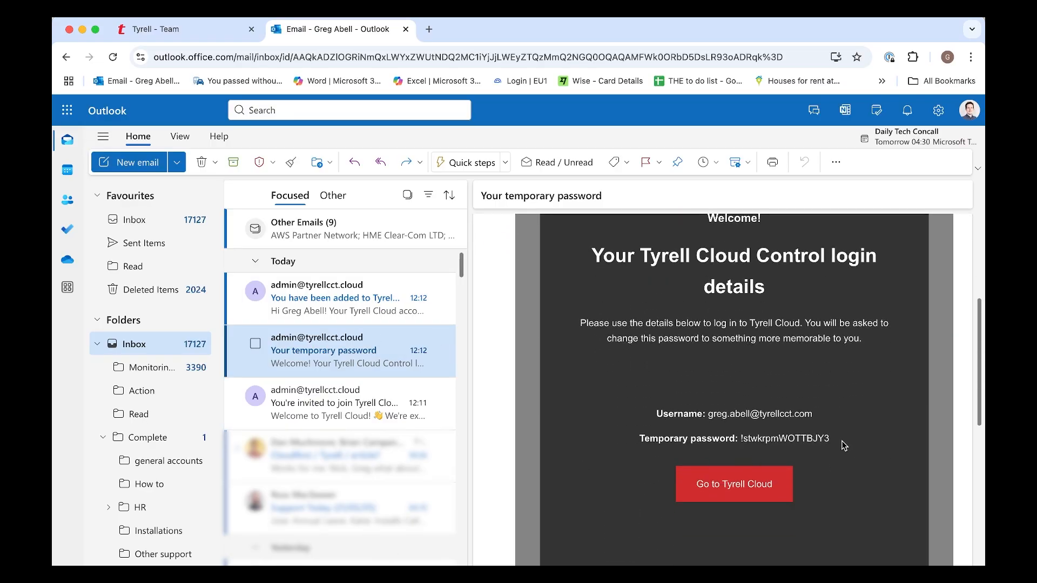
{"action": "left_click_drag", "start_coordinate": [829, 439], "coordinate": [740, 439]}
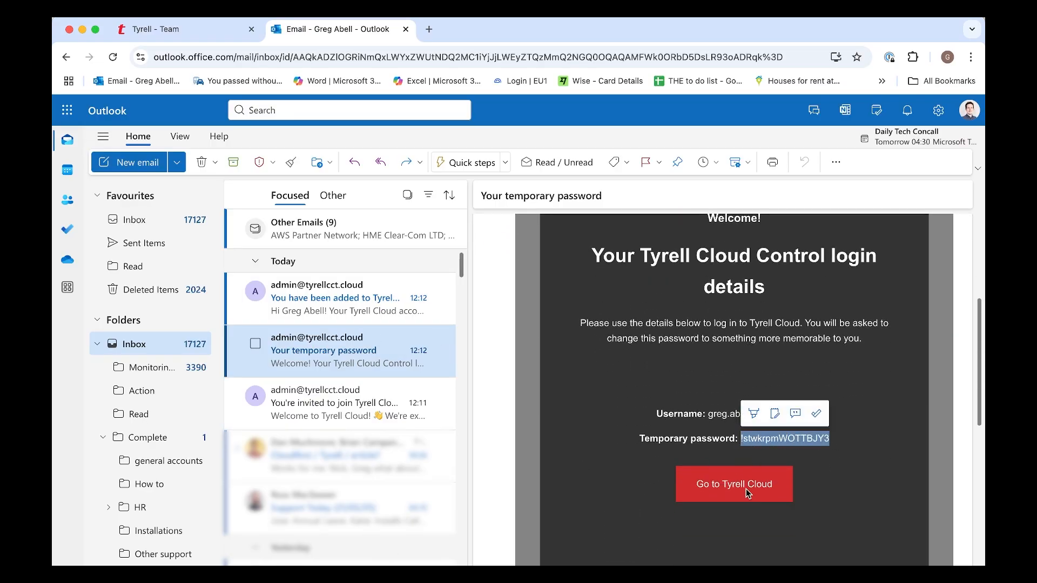
{"action": "left_click", "coordinate": [157, 37]}
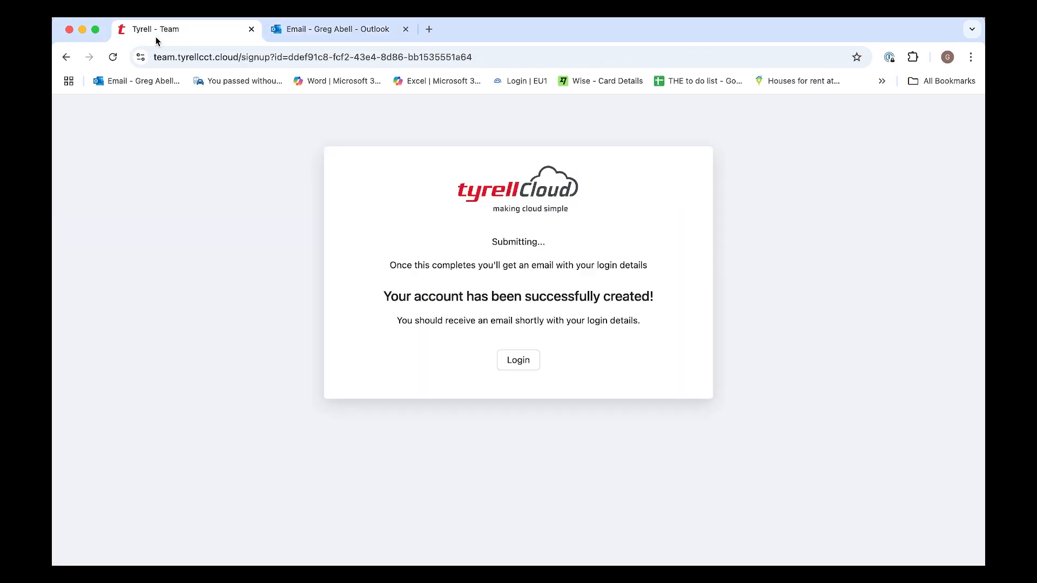
Step: Log in with the user's email address and temporary password
{"action": "left_click", "coordinate": [516, 362]}
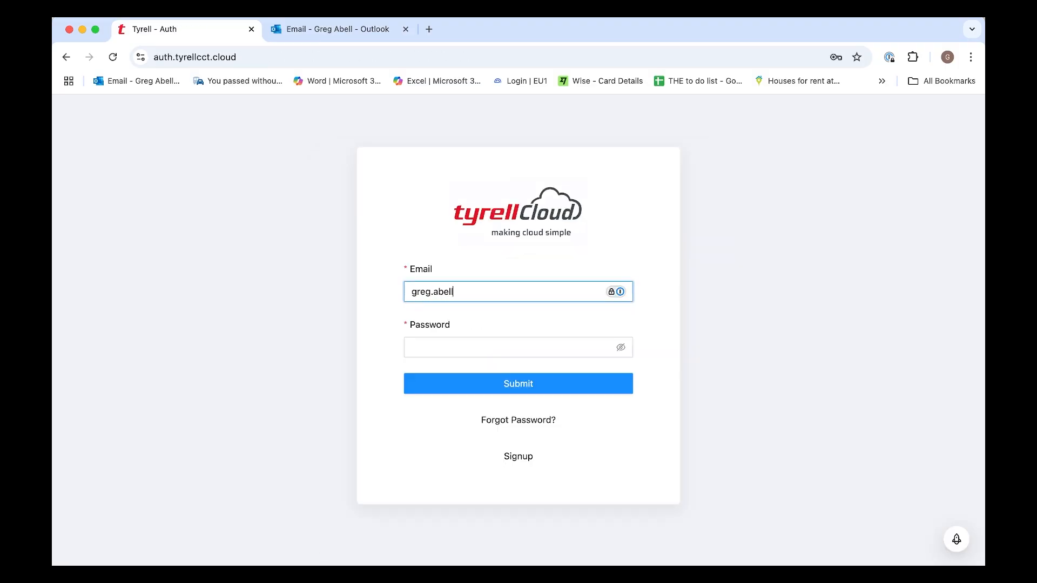
{"action": "key", "text": "Tab"}
{"action": "left_click", "coordinate": [493, 384]}
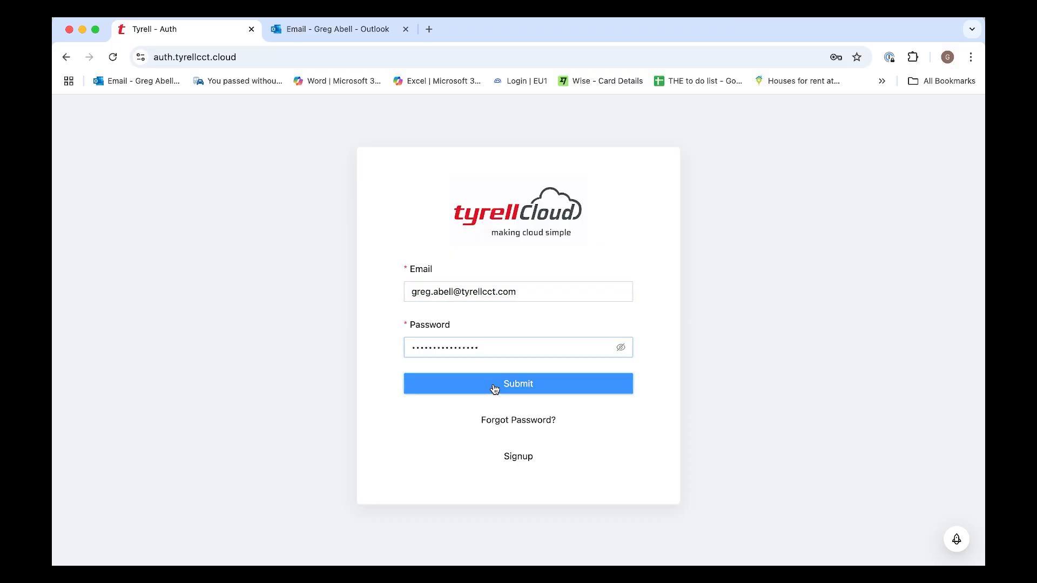
{"action": "left_click", "coordinate": [941, 141]}
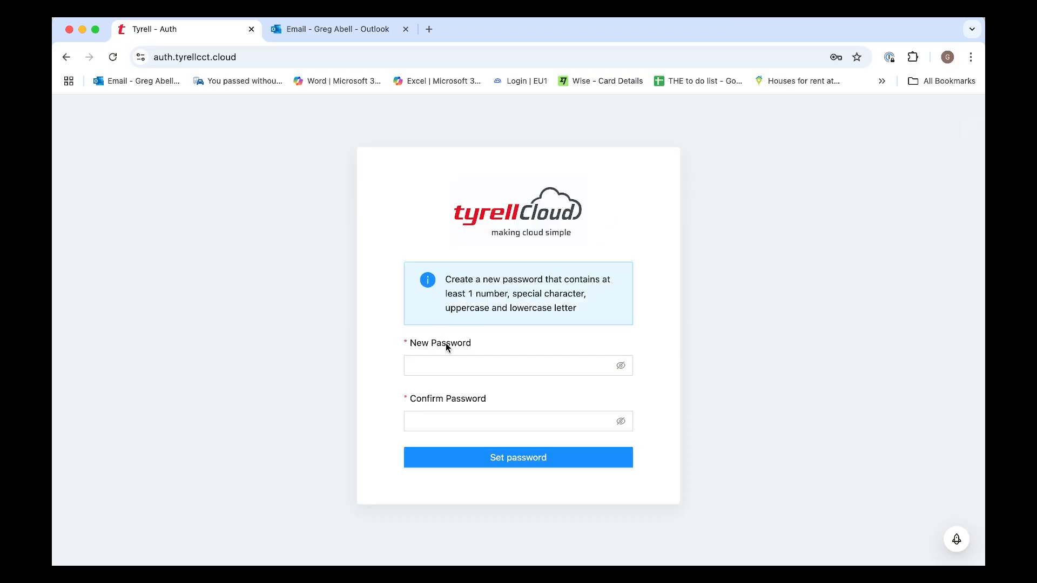
Step: Set and confirm a new account password
{"action": "left_click", "coordinate": [463, 365]}
{"action": "type", "text": "•••••••••"}
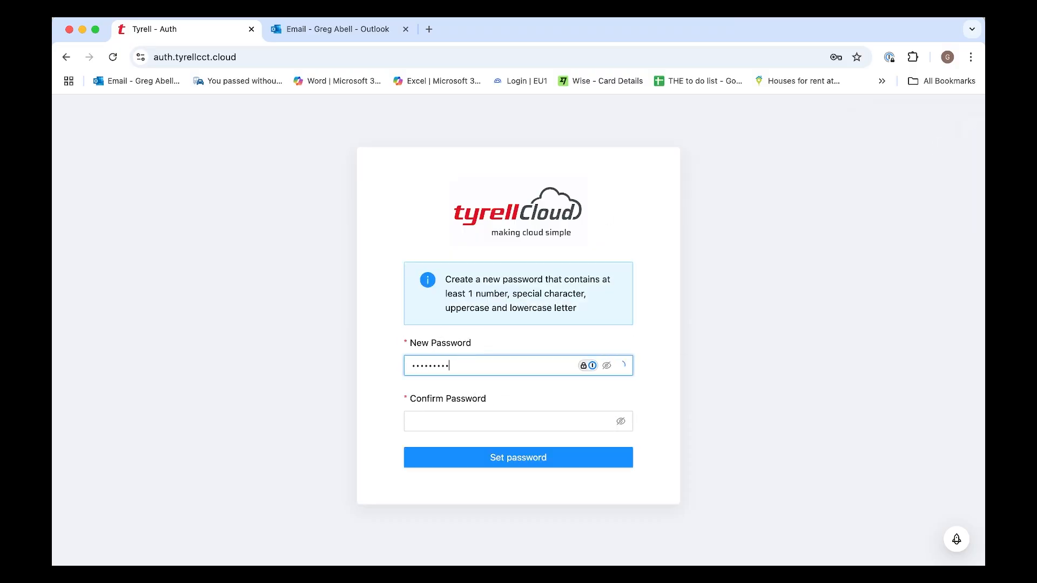
{"action": "type", "text": "••••"}
{"action": "key", "text": "Tab"}
{"action": "type", "text": "•••••••••"}
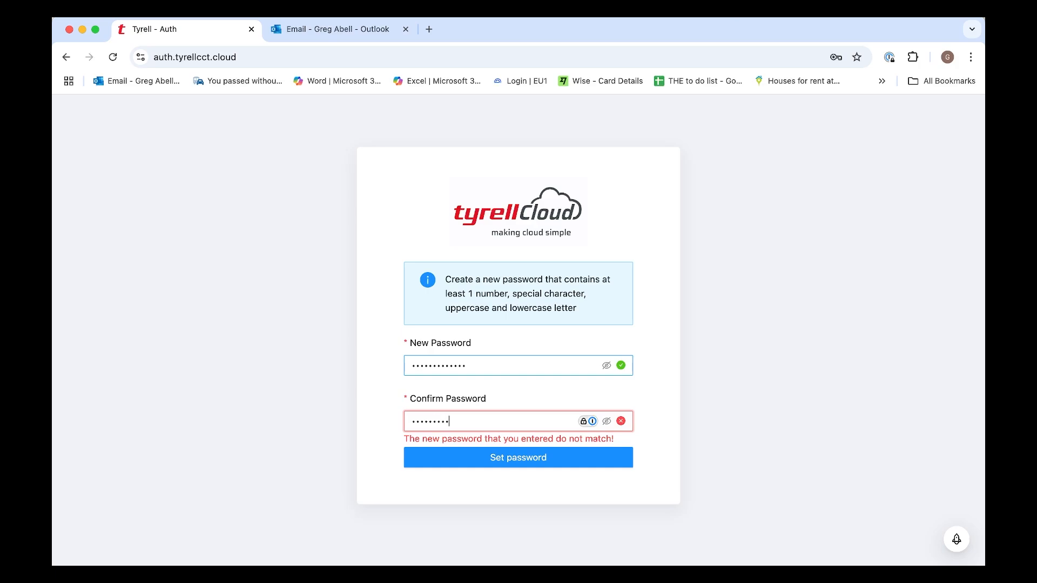
{"action": "type", "text": "••••"}
{"action": "key", "text": "Return"}
Step: Enter the MFA code from the latest authentication email and log in
{"action": "key", "text": "ctrl+Tab"}
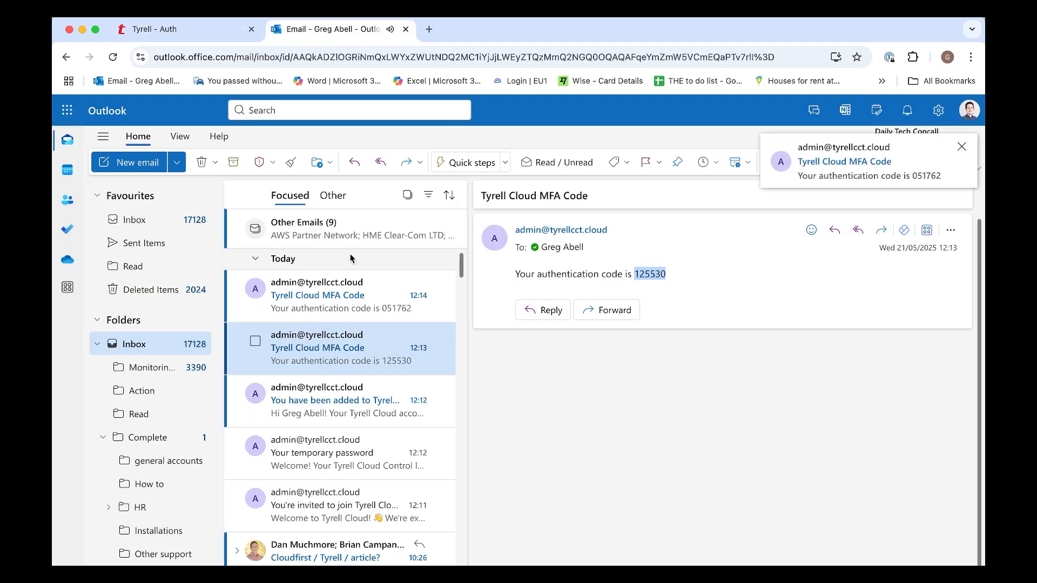
{"action": "left_click", "coordinate": [346, 295]}
{"action": "left_click_drag", "start_coordinate": [668, 275], "coordinate": [635, 275]}
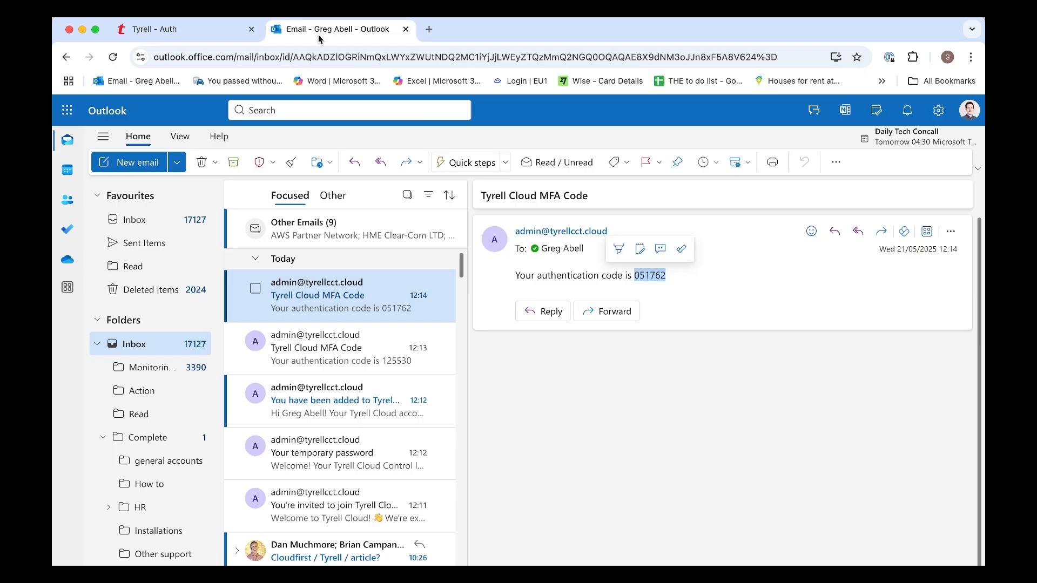
{"action": "left_click", "coordinate": [147, 37]}
{"action": "left_click", "coordinate": [479, 290]}
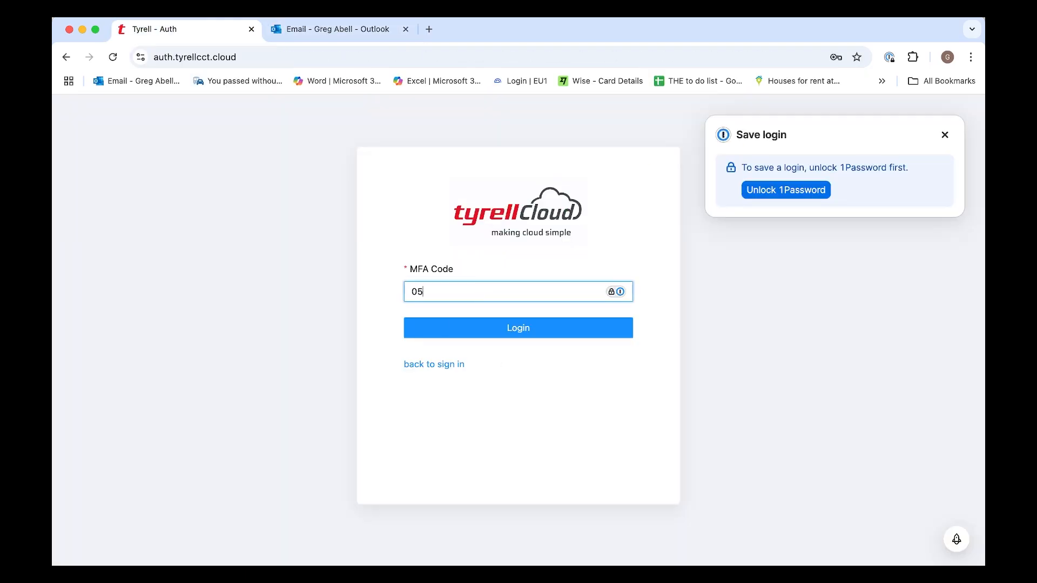
{"action": "left_click", "coordinate": [499, 328]}
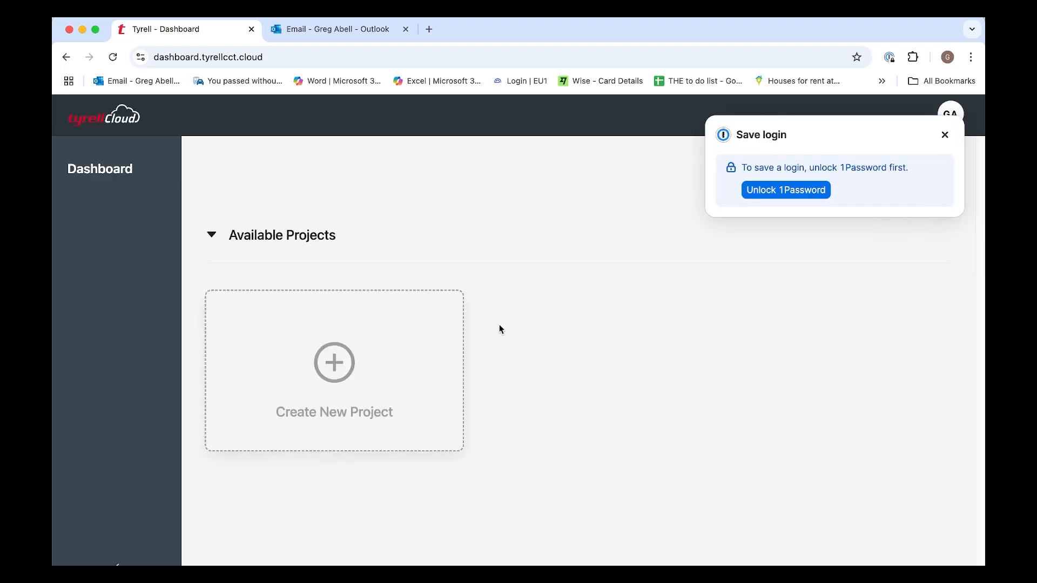
{"action": "left_click", "coordinate": [945, 135]}
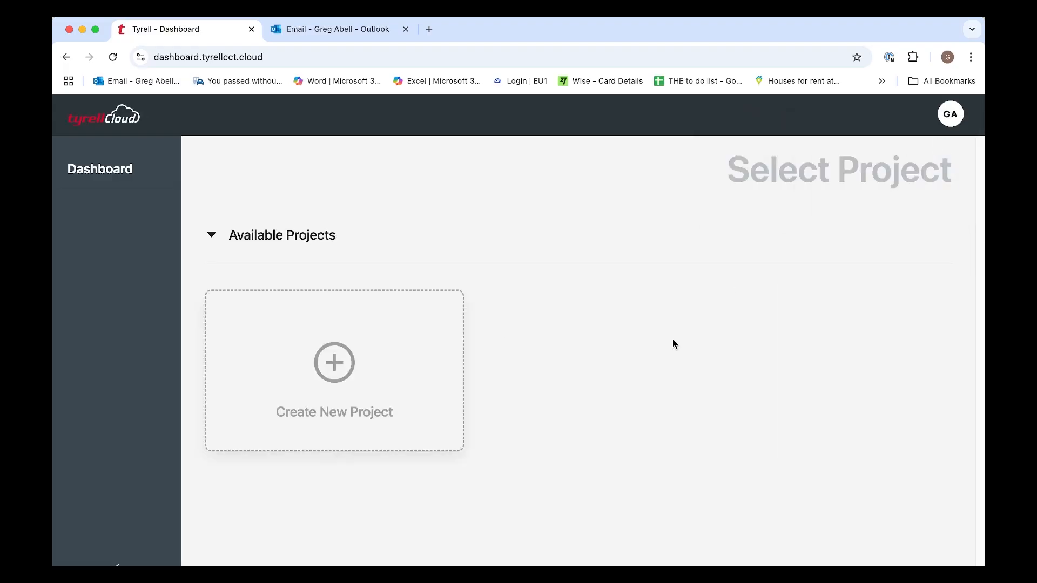
Step: Create a Standard pay-as-you-go project named 'Chile Windsurf World Cup' with short name 'Surf'
{"action": "left_click", "coordinate": [312, 361]}
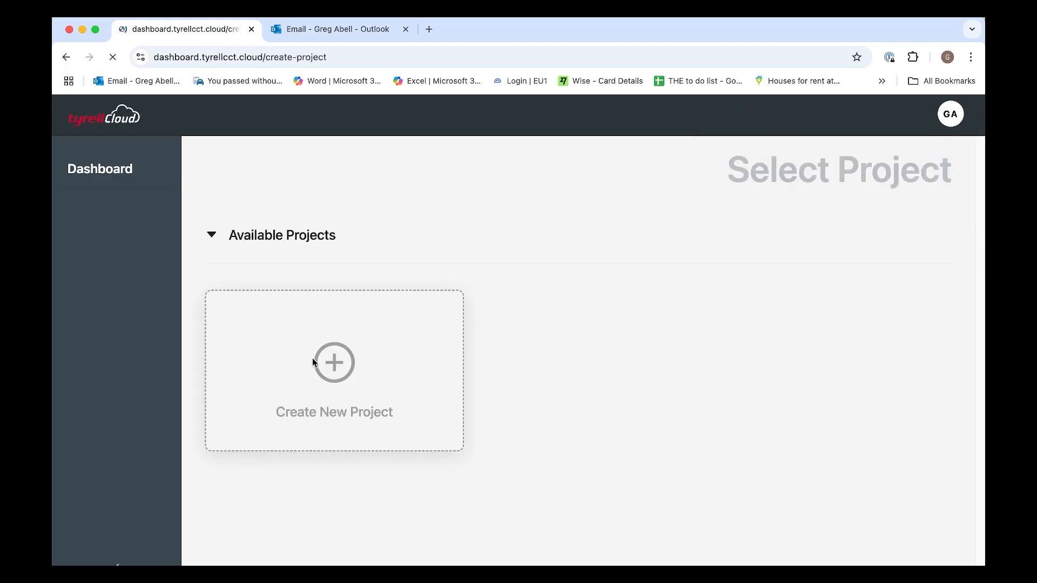
{"action": "scroll", "coordinate": [387, 353], "scroll_direction": "down", "scroll_amount": 2}
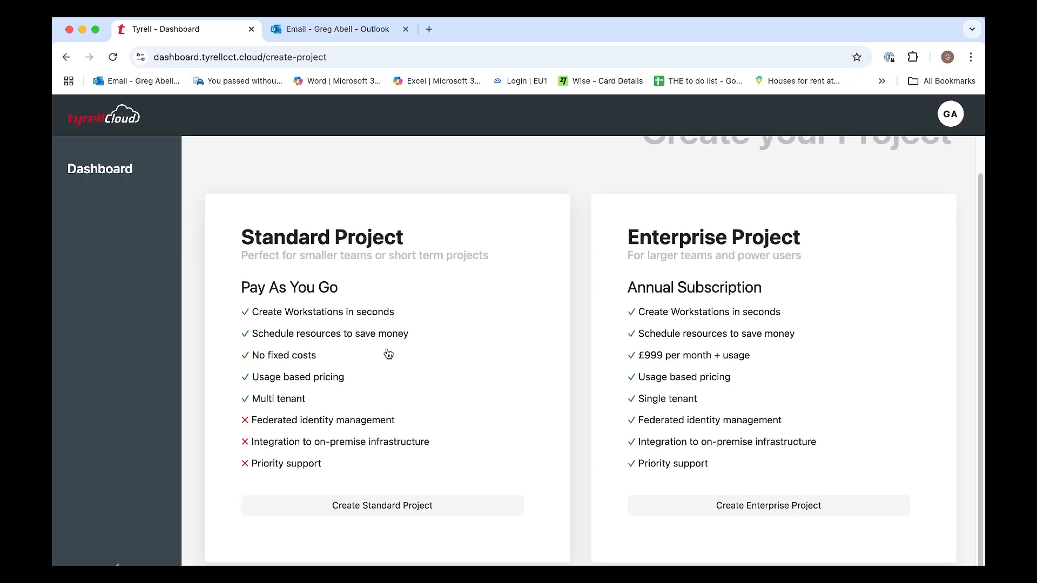
{"action": "left_click", "coordinate": [408, 511]}
{"action": "left_click", "coordinate": [487, 288]}
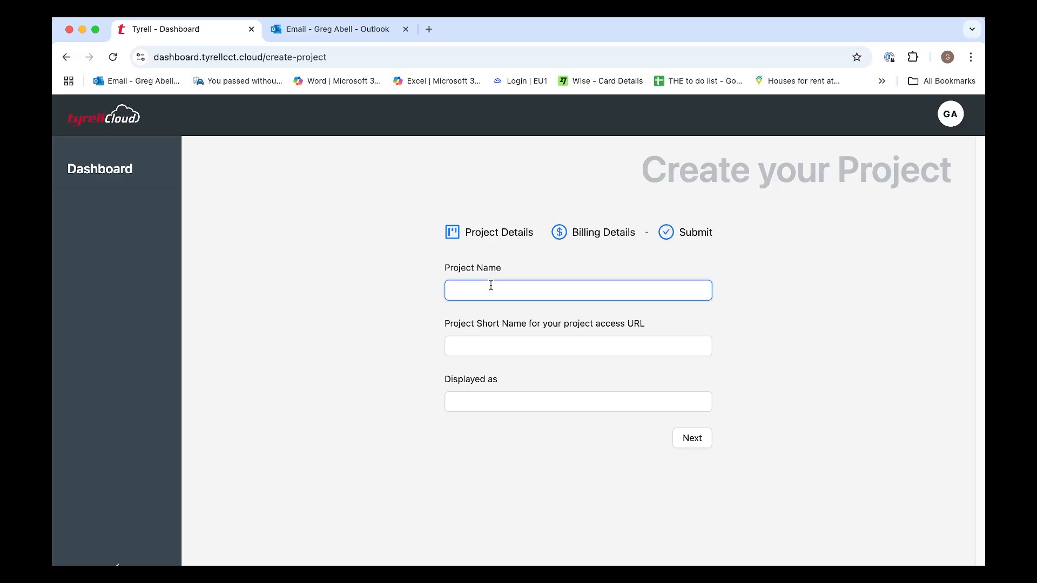
{"action": "type", "text": "Chile Windsurf World Cup"}
{"action": "left_click", "coordinate": [502, 345]}
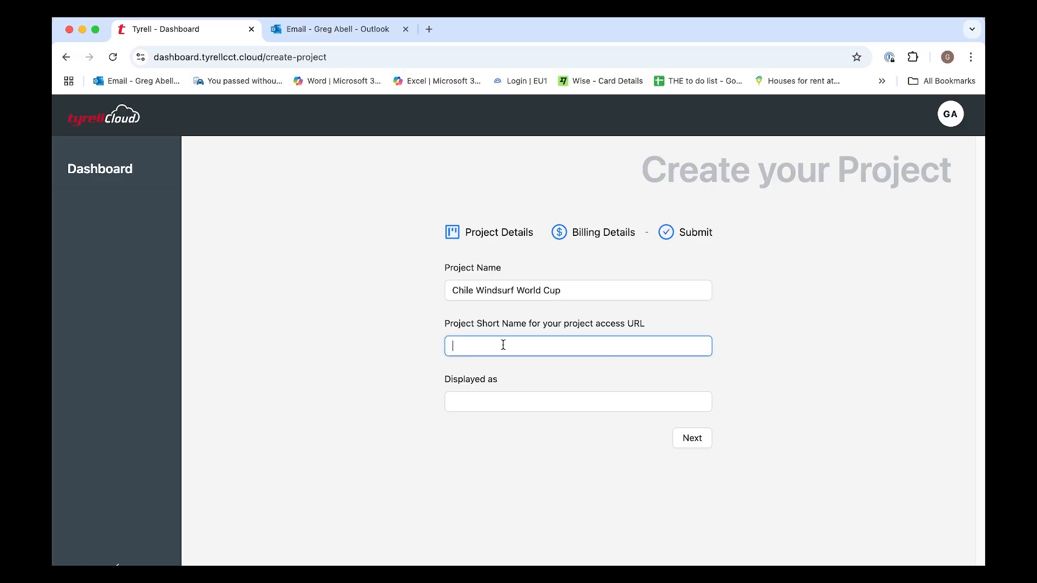
{"action": "type", "text": "Surf"}
{"action": "left_click", "coordinate": [705, 443]}
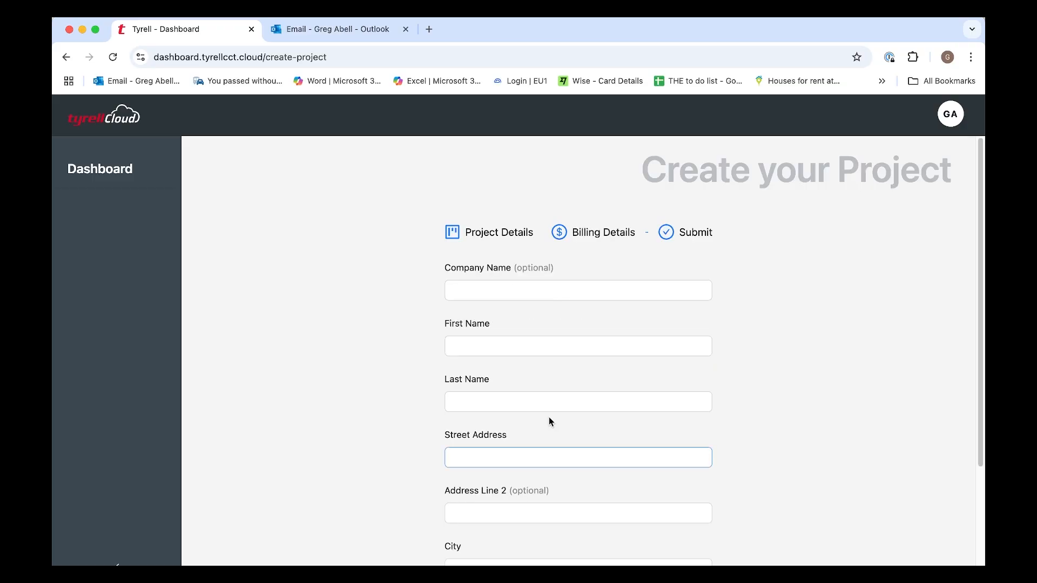
Step: Enter billing company 'Tyrell', the contact's first and last name, and street address
{"action": "left_click", "coordinate": [493, 291]}
{"action": "type", "text": "Tyrell"}
{"action": "key", "text": "Tab"}
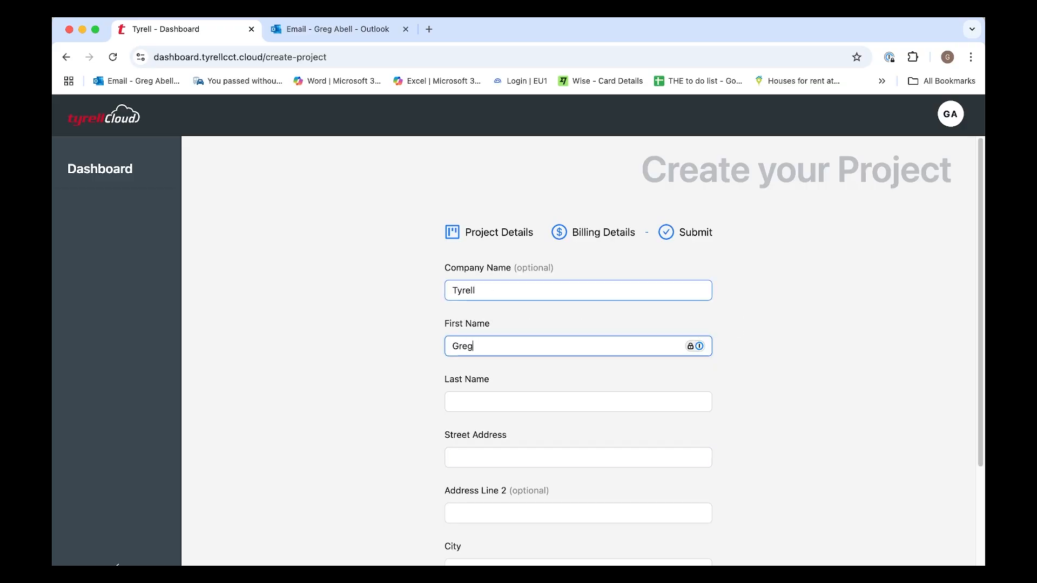
{"action": "key", "text": "Tab"}
{"action": "key", "text": "Tab"}
{"action": "type", "text": "1"}
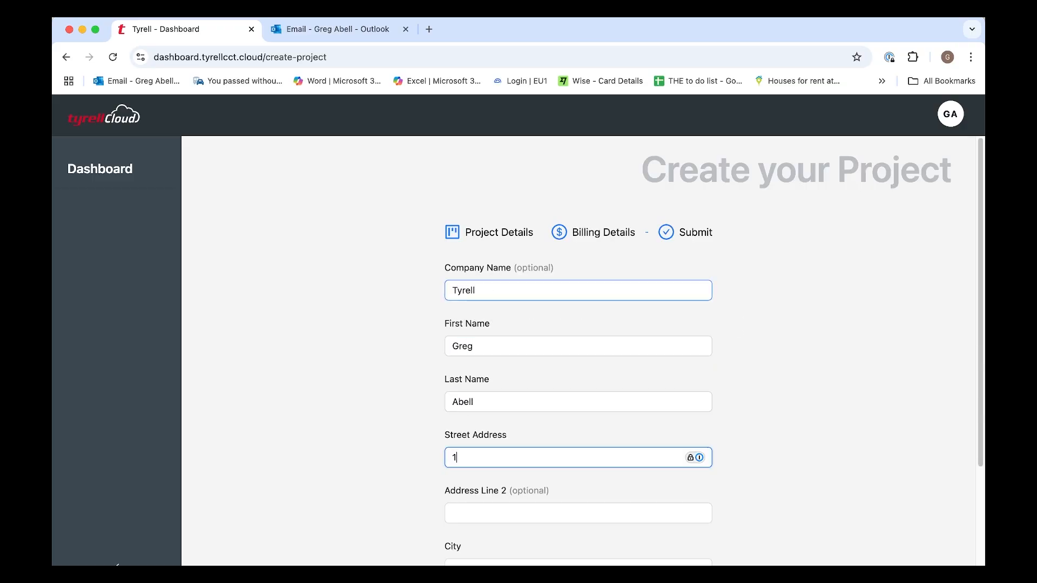
{"action": "type", "text": "23 Chile"}
{"action": "key", "text": "Tab"}
{"action": "scroll", "coordinate": [529, 514], "scroll_direction": "down", "scroll_amount": 3}
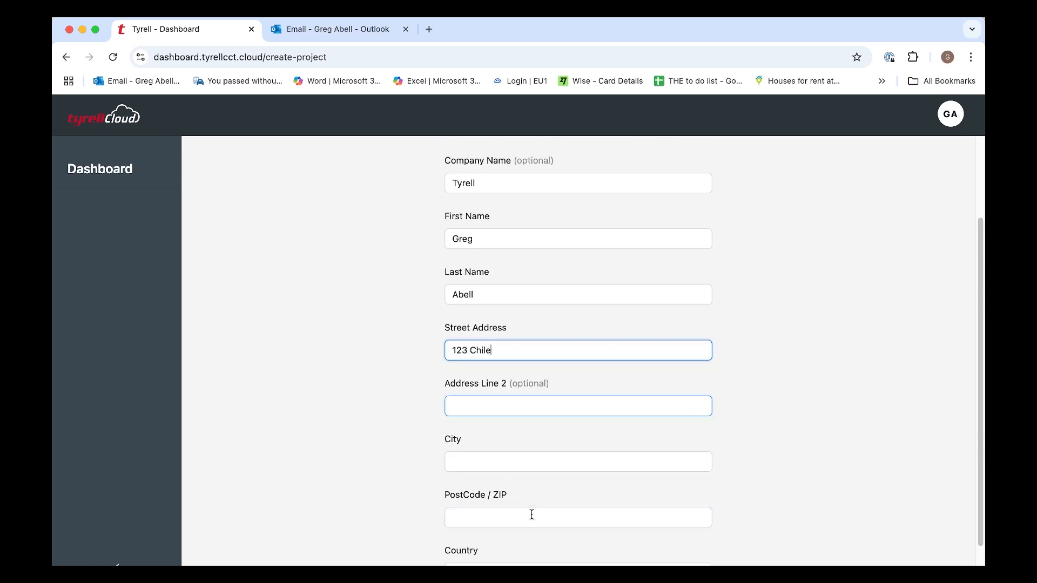
Step: Add the billing city, postcode and country, then submit the project request
{"action": "key", "text": "Tab"}
{"action": "type", "text": "Matanzas"}
{"action": "scroll", "coordinate": [560, 505], "scroll_direction": "down", "scroll_amount": 1}
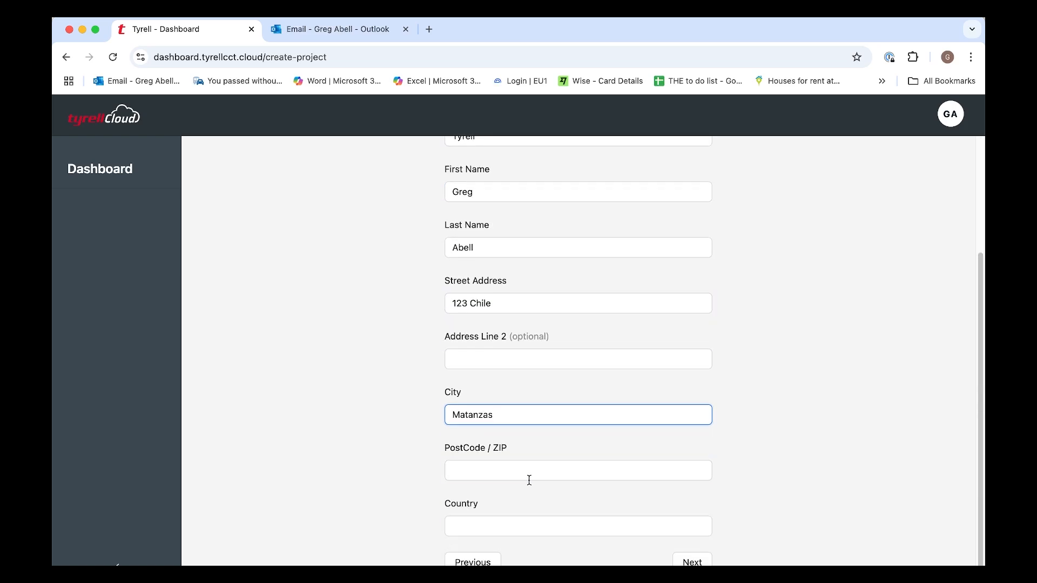
{"action": "left_click", "coordinate": [529, 478]}
{"action": "type", "text": "12354"}
{"action": "left_click", "coordinate": [507, 526]}
{"action": "type", "text": "Chile"}
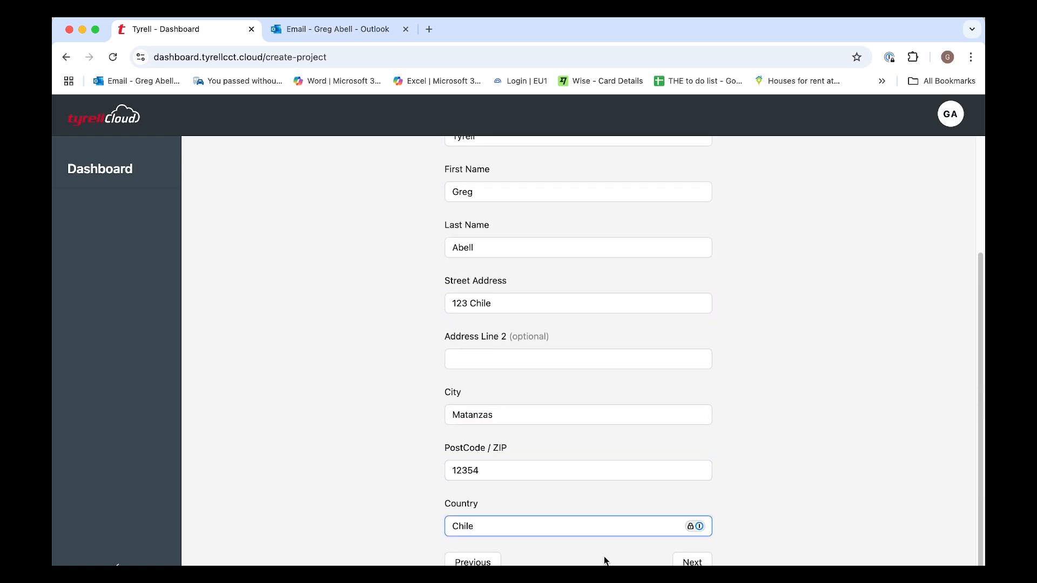
{"action": "left_click", "coordinate": [692, 563]}
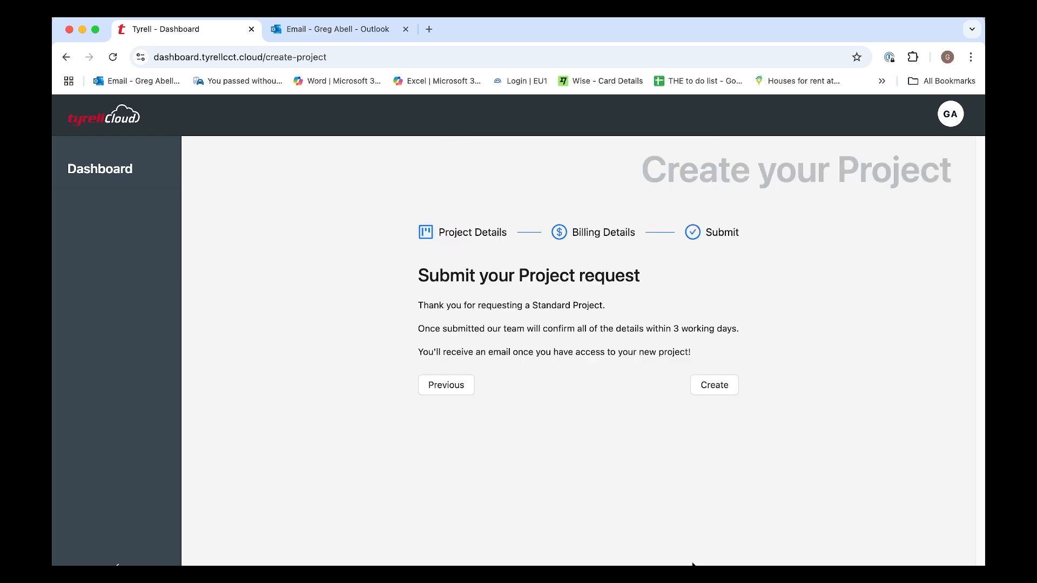
{"action": "left_click", "coordinate": [730, 386]}
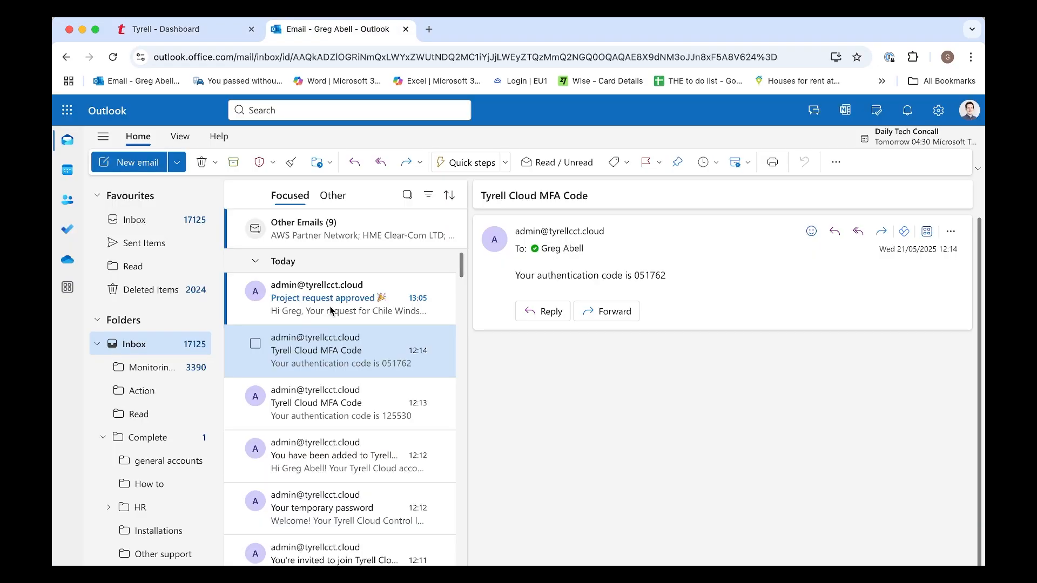
Step: Read the 'Project request approved' email, then go back to the Tyrell dashboard
{"action": "left_click", "coordinate": [332, 311]}
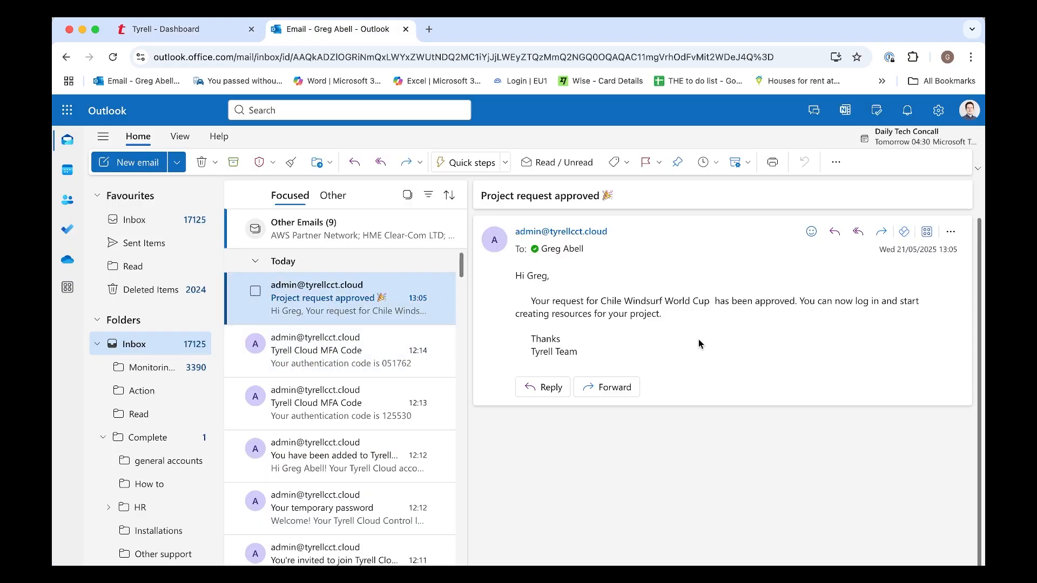
{"action": "left_click", "coordinate": [162, 30]}
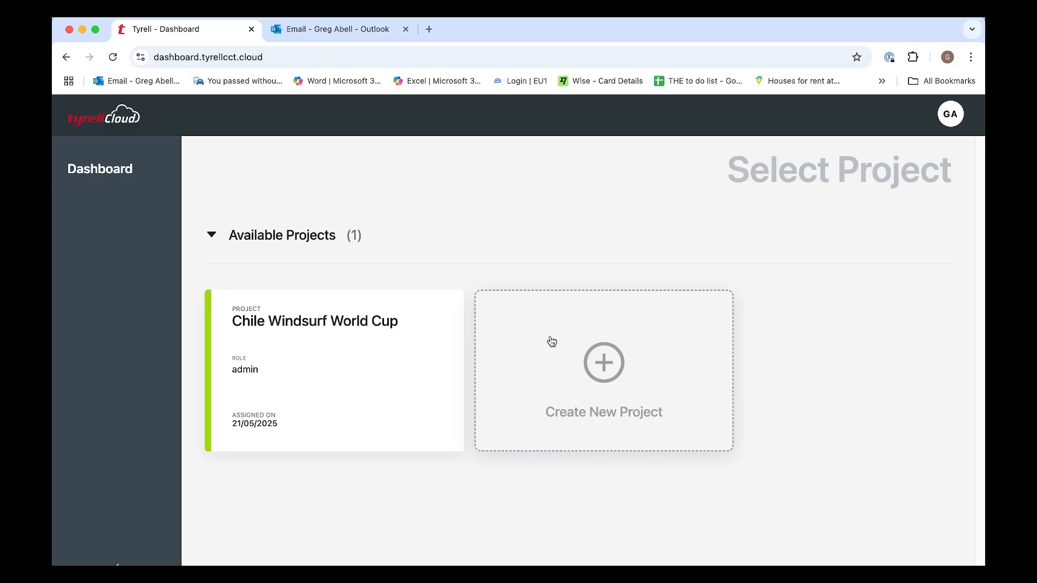
Step: Open the Chile Windsurf World Cup project from the dashboard
{"action": "left_click", "coordinate": [375, 385]}
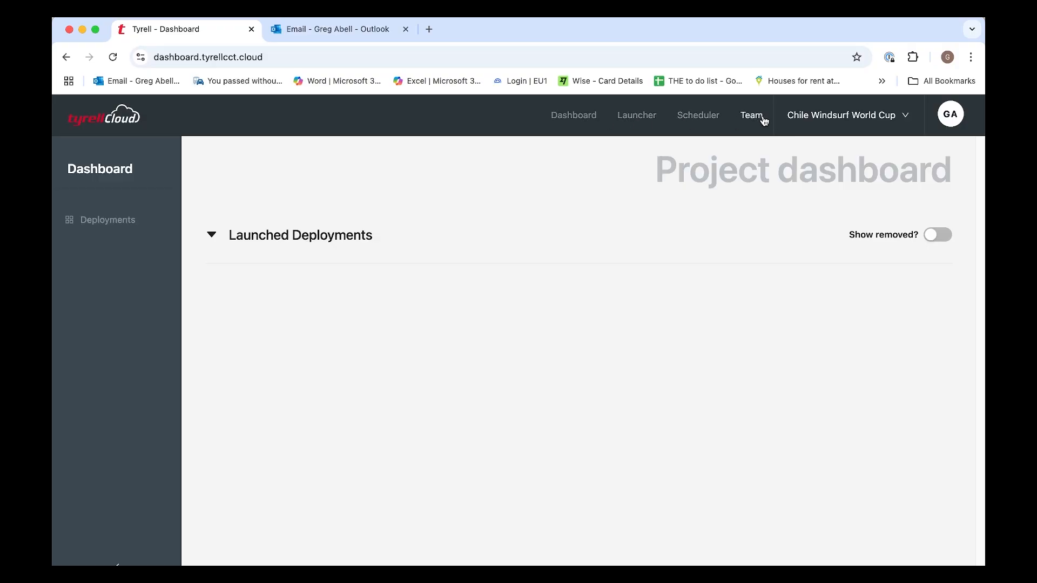
Step: Schedule the project to run Wednesday 18:00 and 19:00, acknowledge billing, and save
{"action": "left_click", "coordinate": [698, 115]}
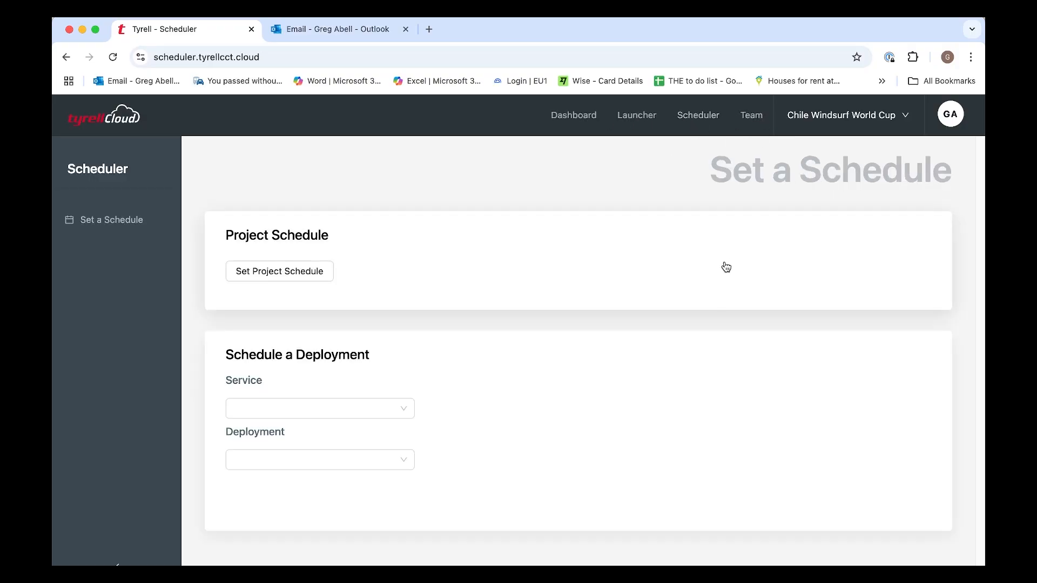
{"action": "left_click", "coordinate": [297, 276]}
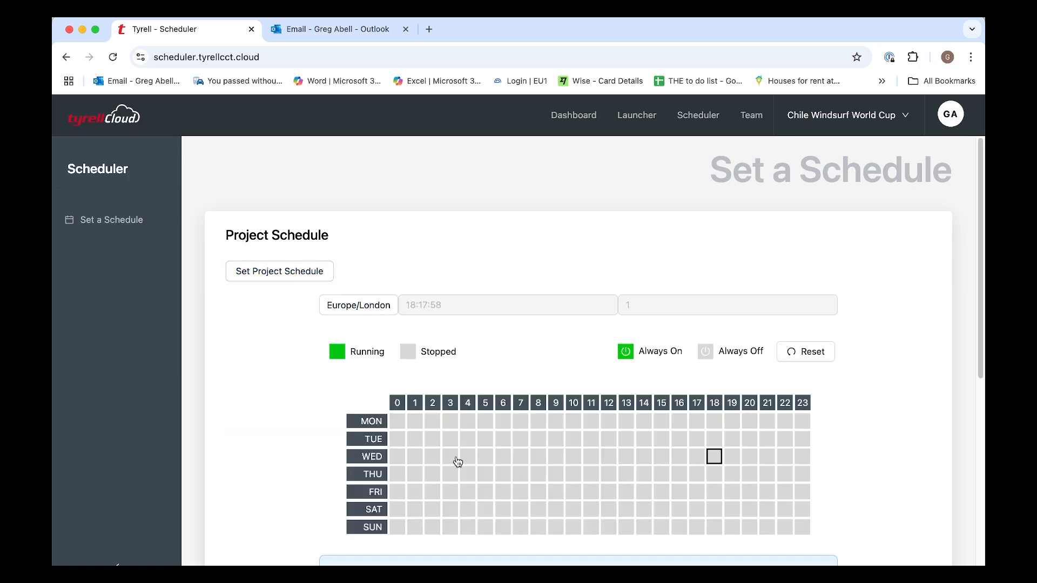
{"action": "left_click", "coordinate": [712, 457]}
{"action": "left_click", "coordinate": [733, 457]}
{"action": "scroll", "coordinate": [751, 458], "scroll_direction": "down", "scroll_amount": 7}
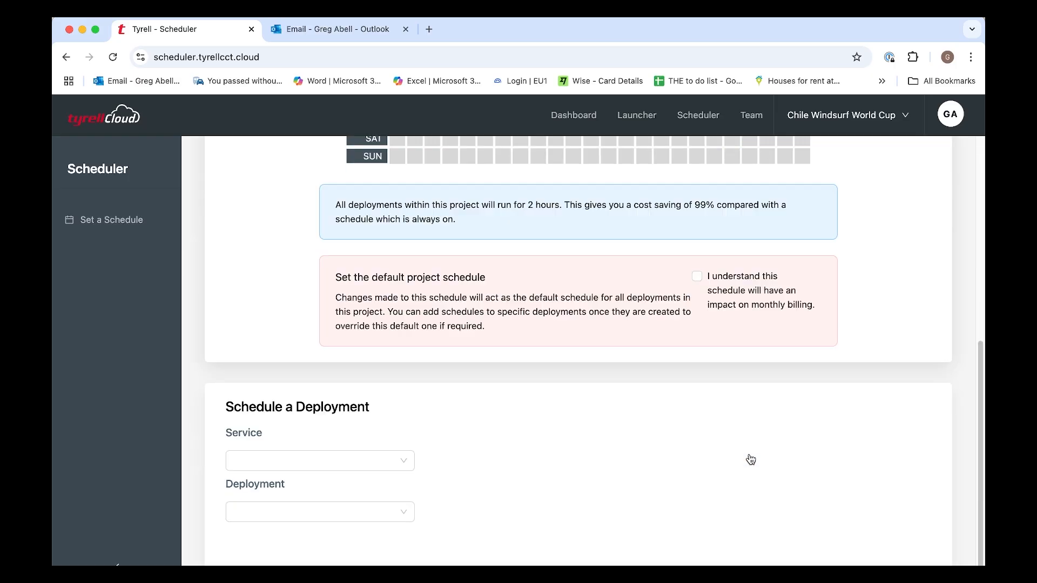
{"action": "left_click", "coordinate": [697, 277]}
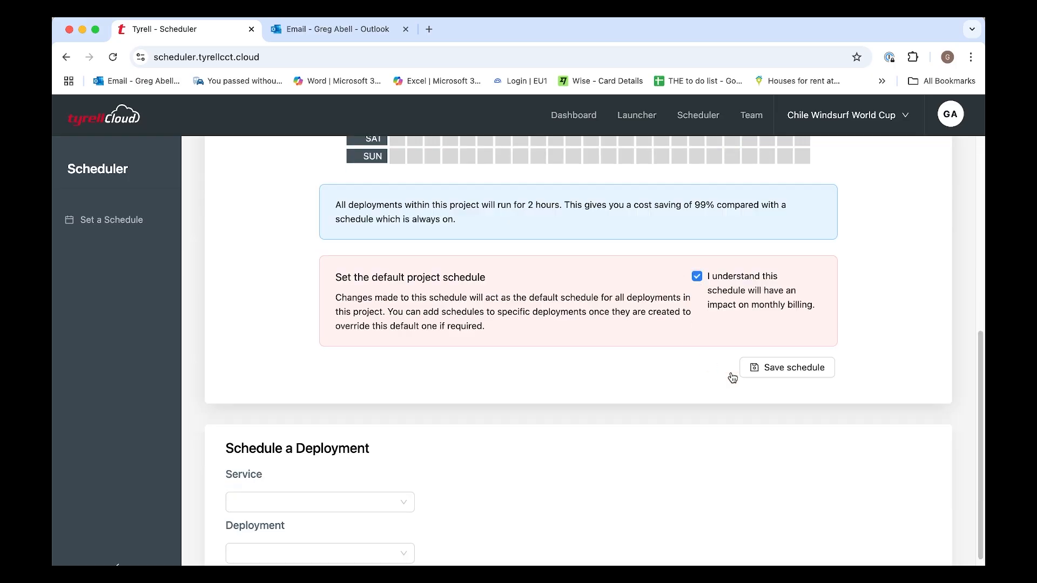
{"action": "left_click", "coordinate": [772, 372]}
Step: Launch deployment 'PCoIP' with service ConnectRemote and product Remote Small
{"action": "left_click", "coordinate": [631, 122]}
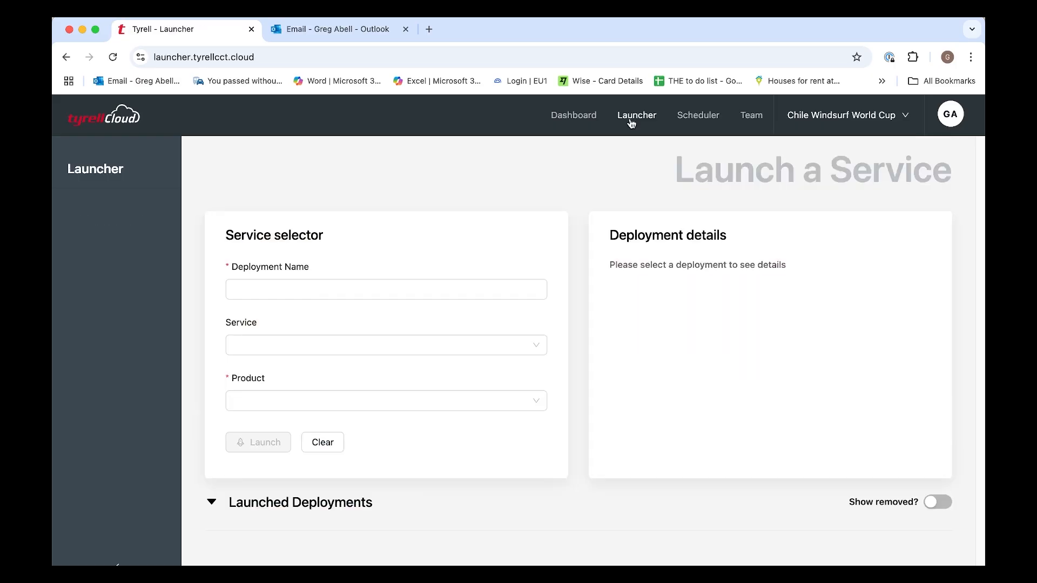
{"action": "left_click", "coordinate": [541, 340]}
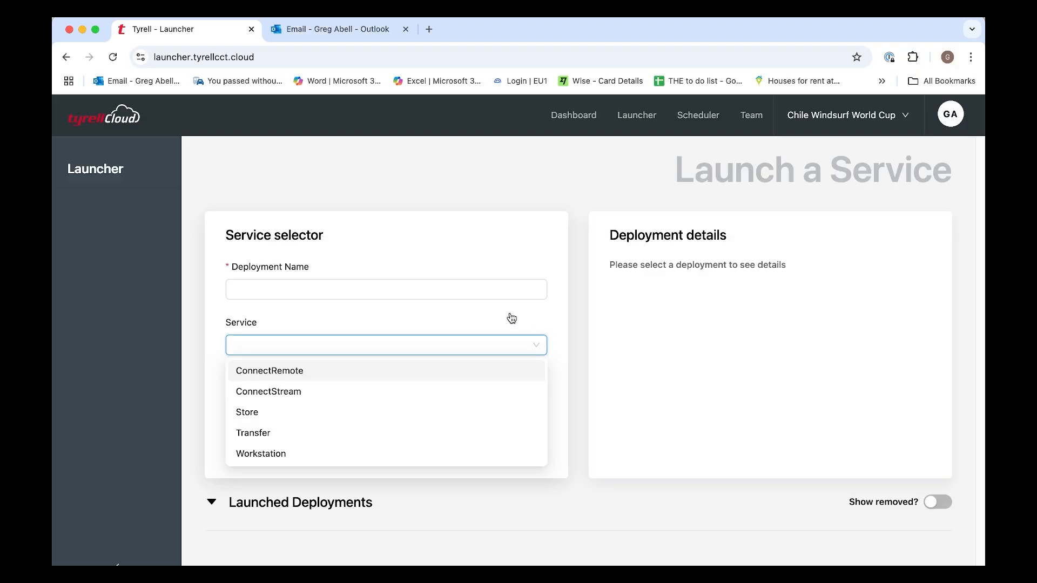
{"action": "left_click", "coordinate": [452, 292]}
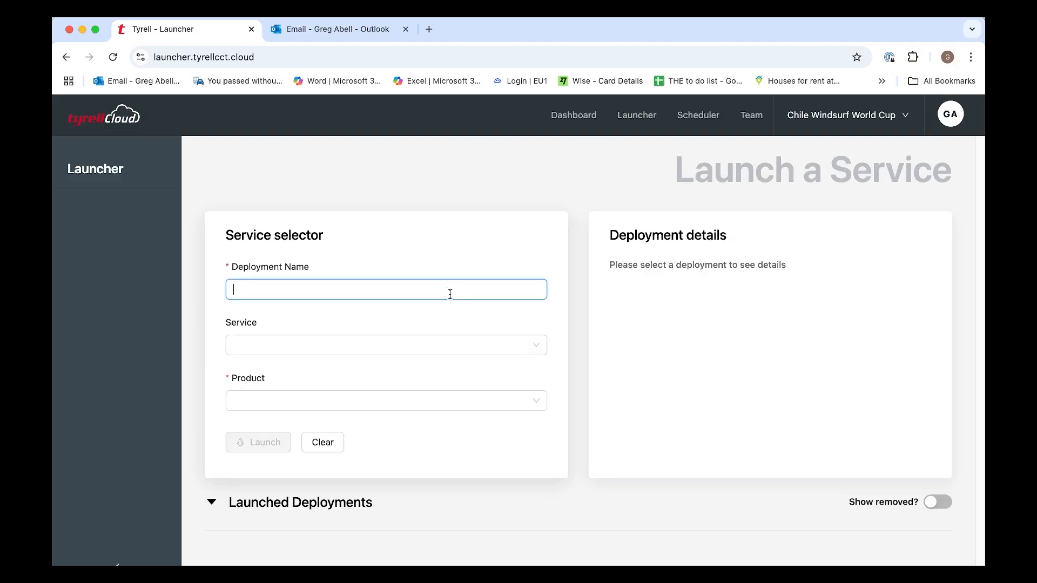
{"action": "type", "text": "PCoIP"}
{"action": "left_click", "coordinate": [469, 351]}
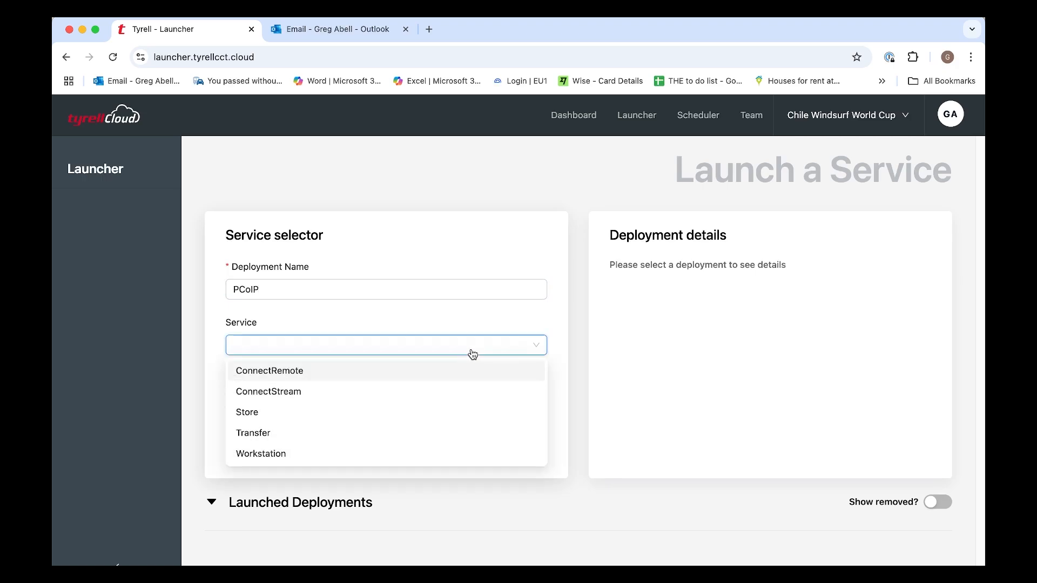
{"action": "left_click", "coordinate": [345, 372]}
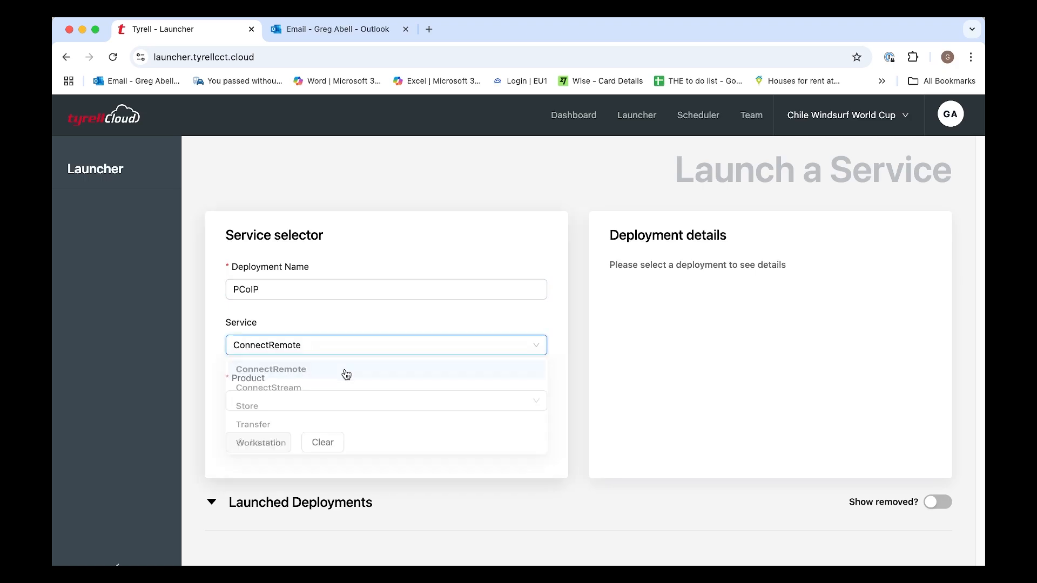
{"action": "left_click", "coordinate": [328, 399]}
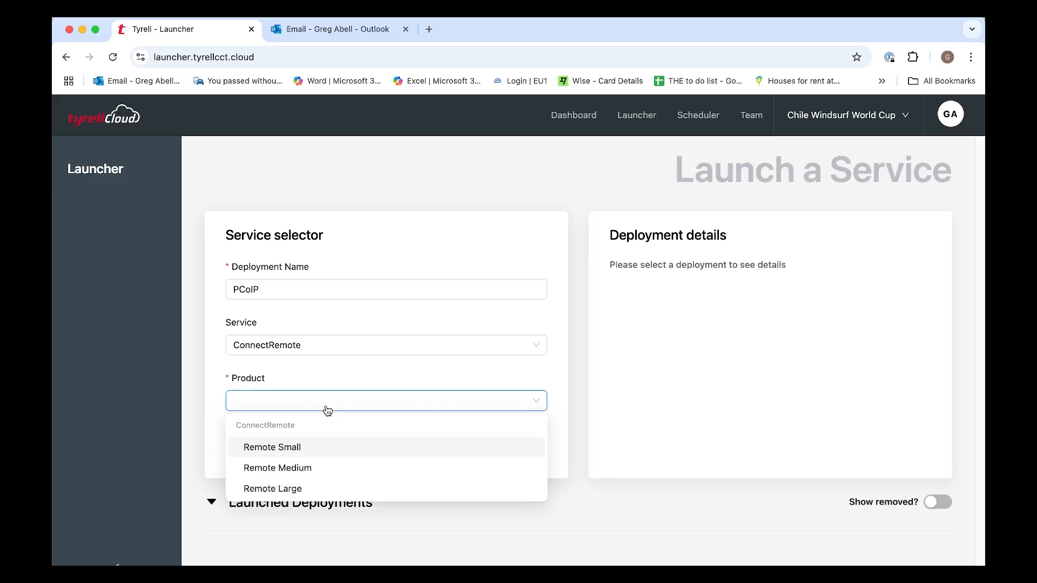
{"action": "left_click", "coordinate": [302, 455]}
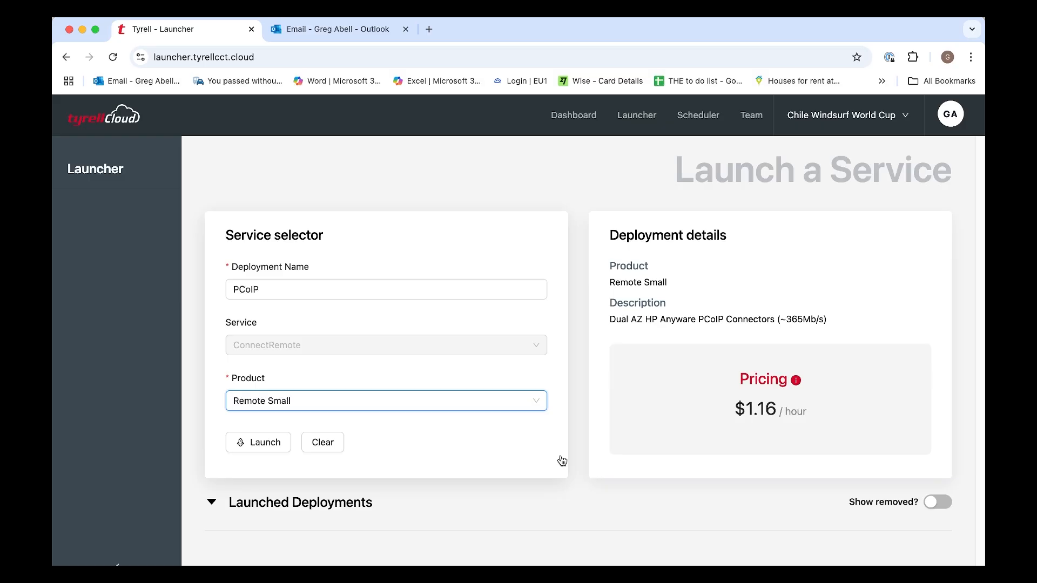
{"action": "left_click", "coordinate": [273, 441]}
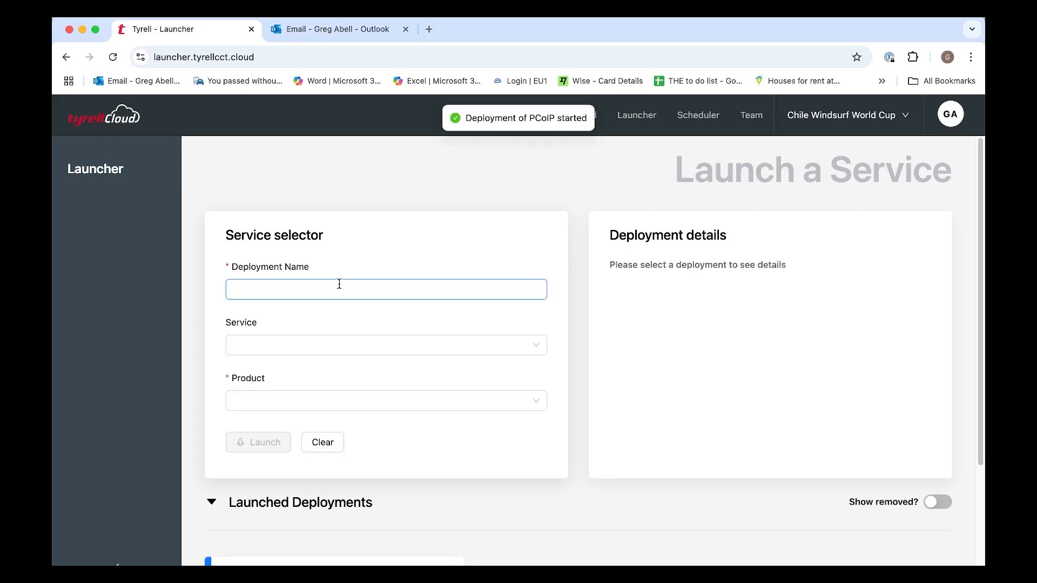
Step: Launch deployment 'SRTInput' with service ConnectStream and product Stream 2
{"action": "left_click", "coordinate": [350, 343]}
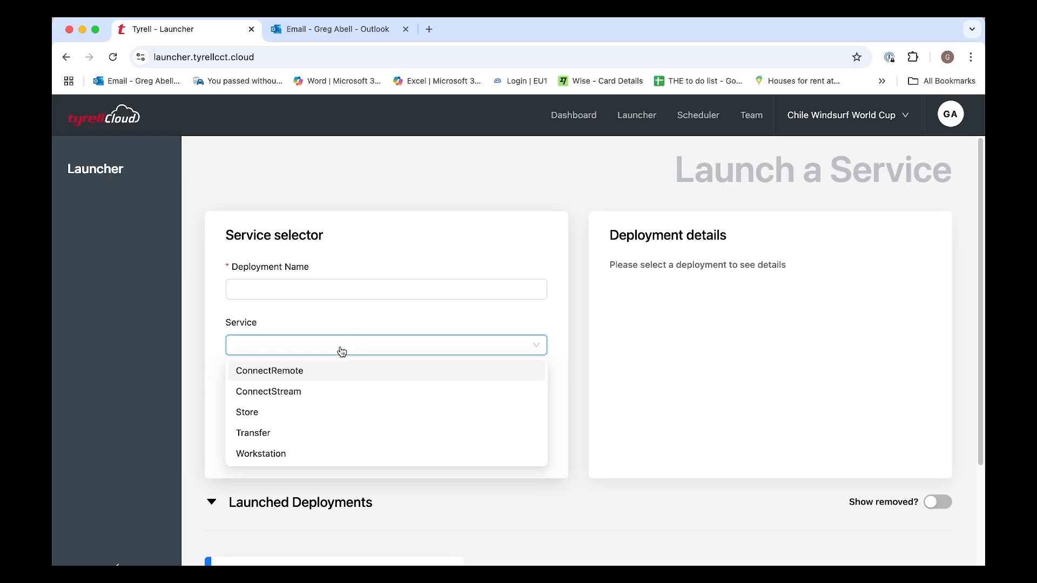
{"action": "left_click", "coordinate": [310, 402]}
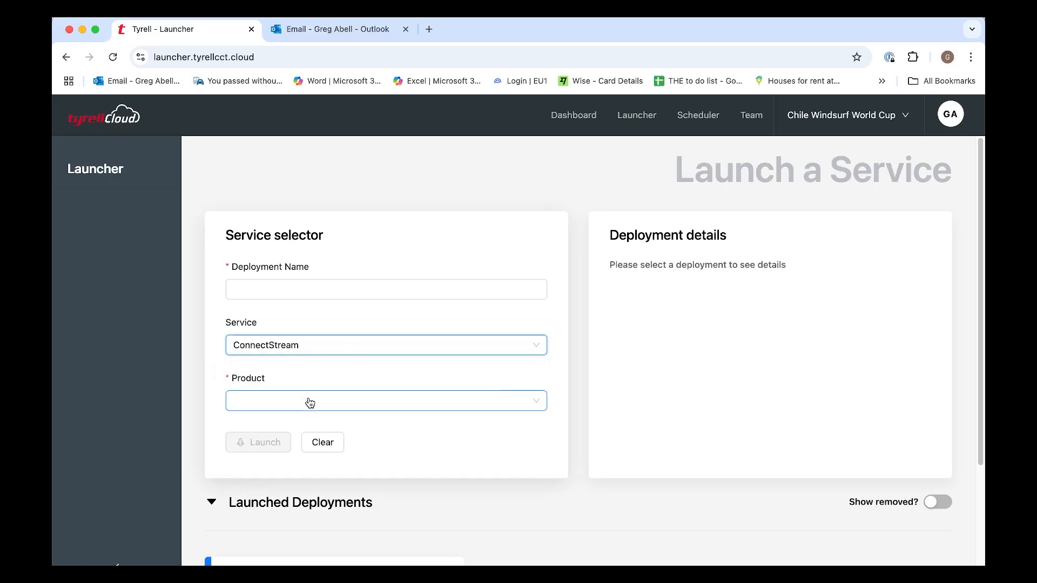
{"action": "left_click", "coordinate": [285, 294]}
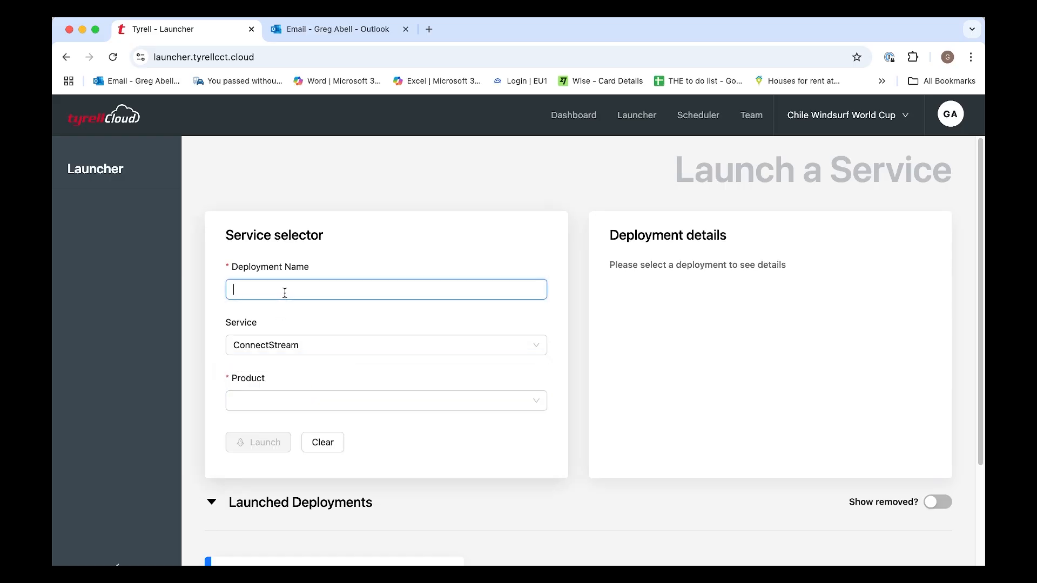
{"action": "type", "text": "SRTInput"}
{"action": "left_click", "coordinate": [290, 411]}
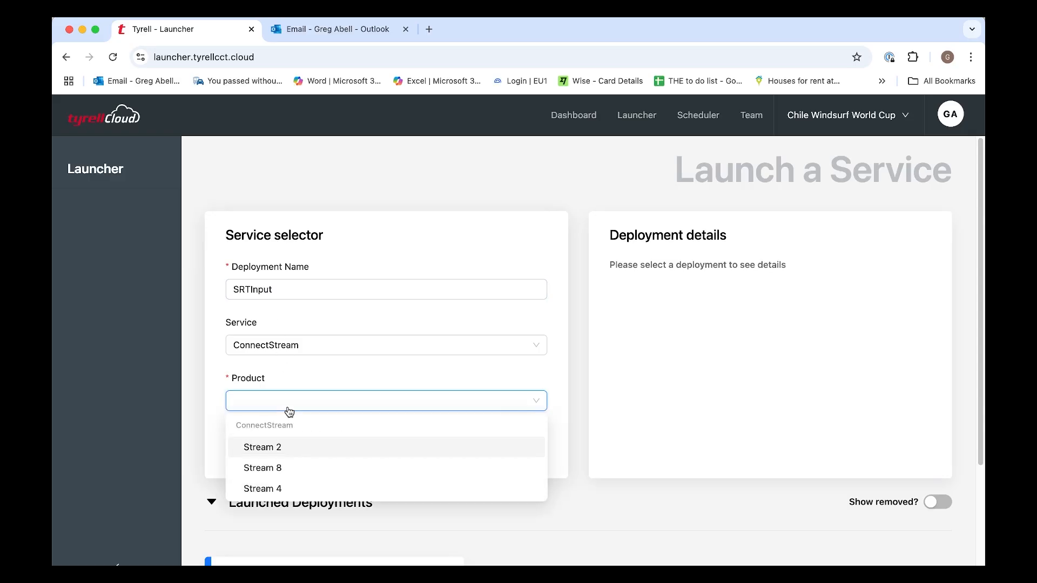
{"action": "left_click", "coordinate": [278, 455]}
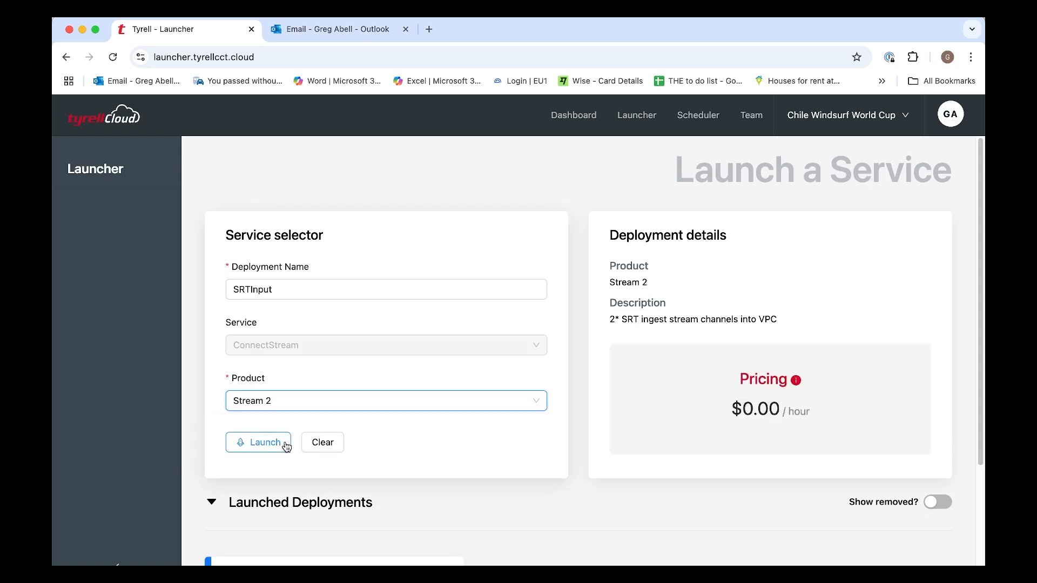
{"action": "left_click", "coordinate": [285, 443]}
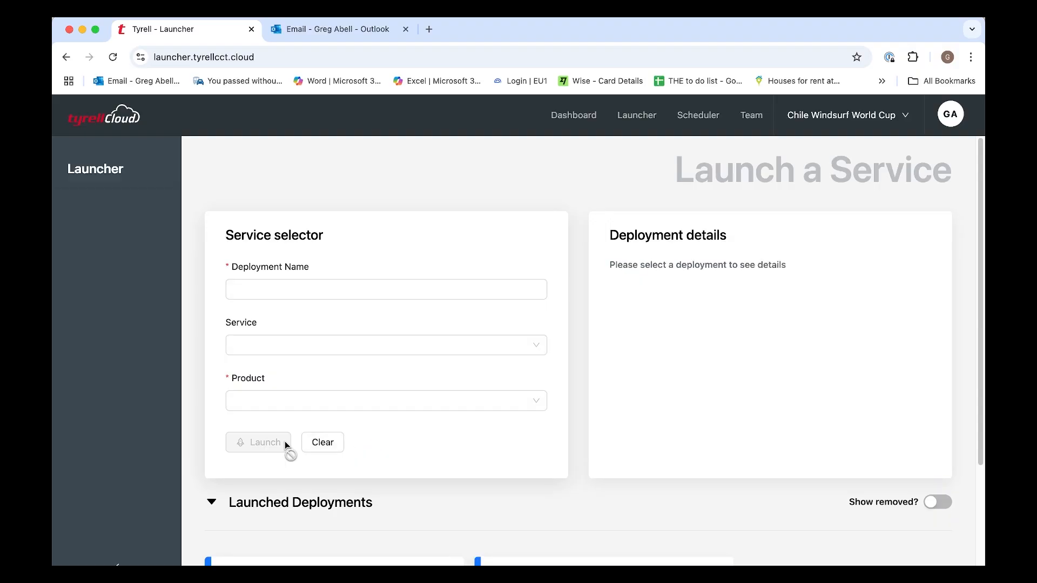
Step: Launch deployment 'Edit1' with service Workstation and product GPU G4 Medium
{"action": "left_click", "coordinate": [349, 288]}
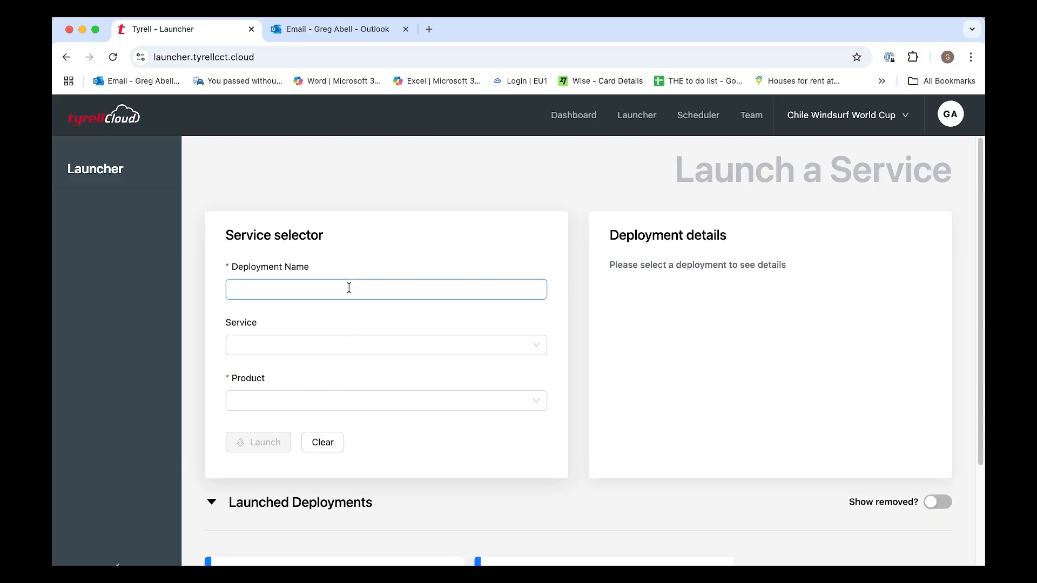
{"action": "left_click", "coordinate": [352, 351]}
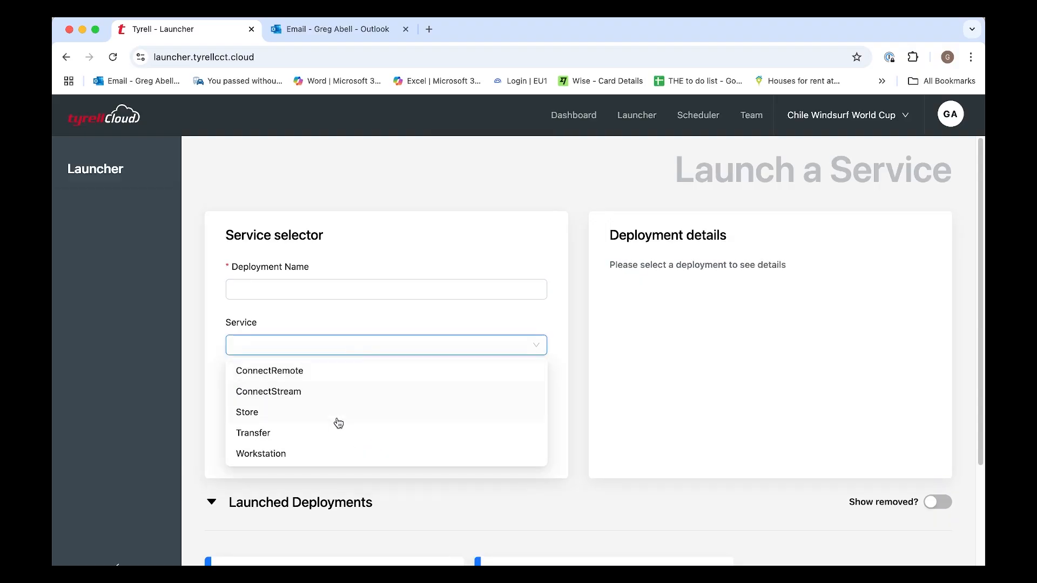
{"action": "left_click", "coordinate": [350, 458]}
{"action": "left_click", "coordinate": [318, 291]}
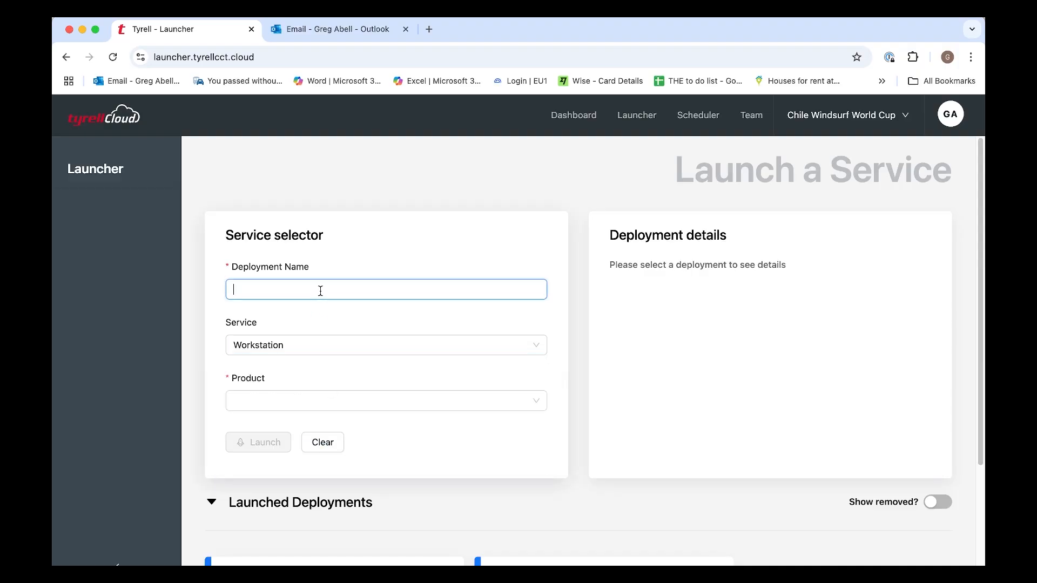
{"action": "type", "text": "Edit1"}
{"action": "left_click", "coordinate": [359, 407]}
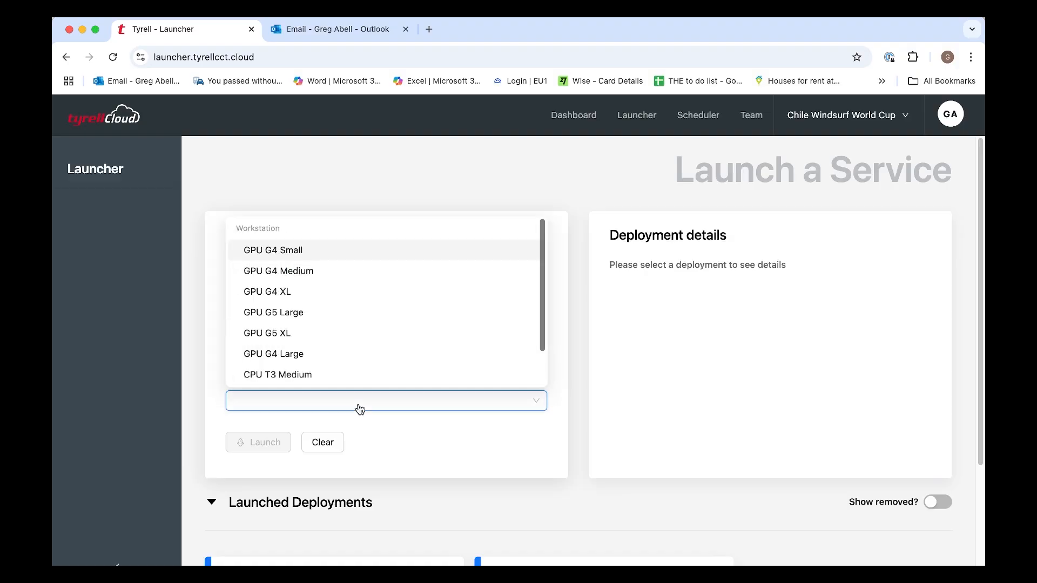
{"action": "left_click", "coordinate": [310, 272]}
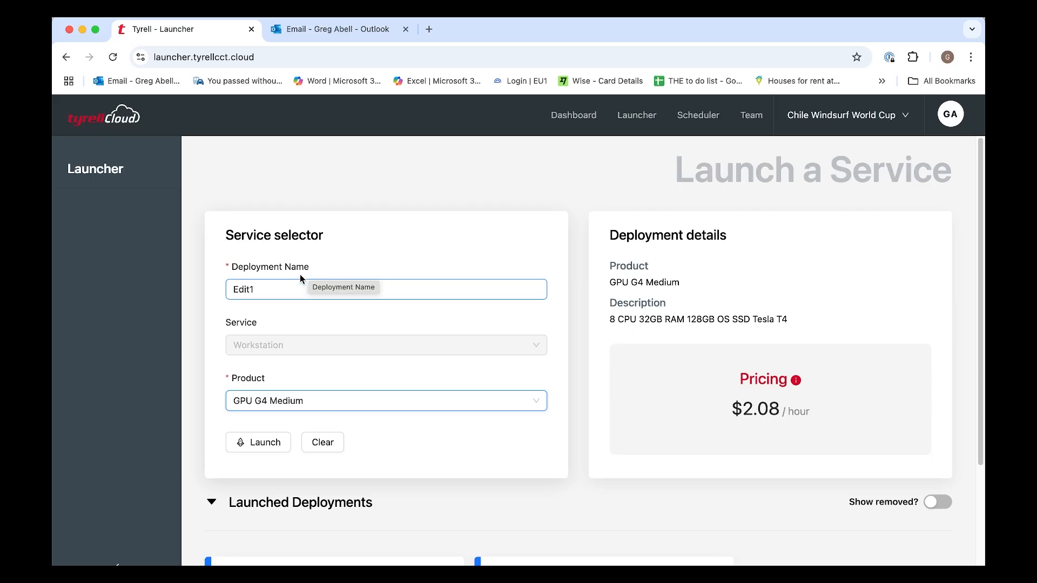
{"action": "left_click", "coordinate": [255, 447]}
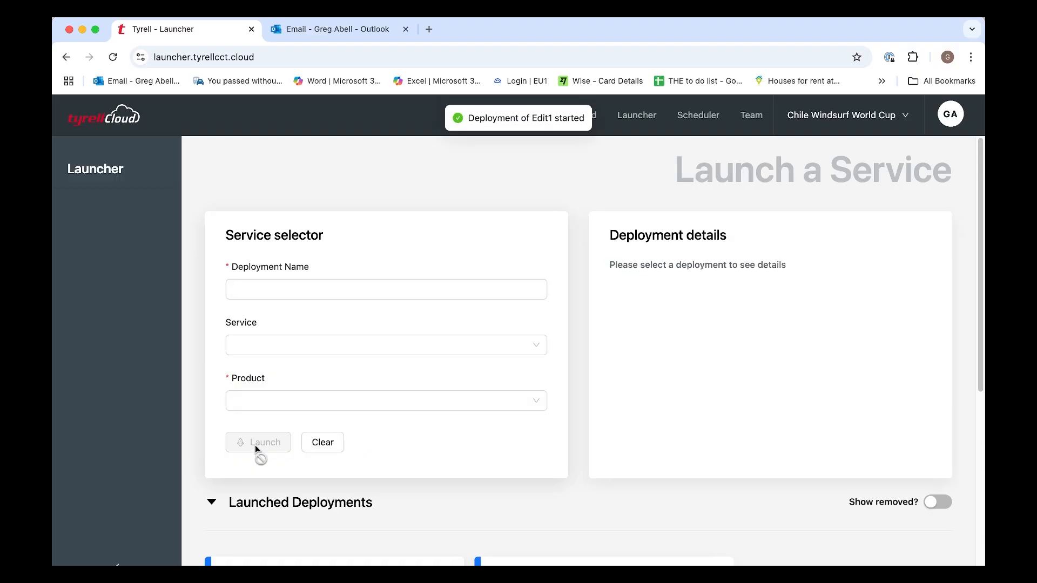
Step: Launch 'EditStore' as a Store deployment on FS EditShare FLEX AIO Small ($25.58/hour)
{"action": "left_click", "coordinate": [270, 290]}
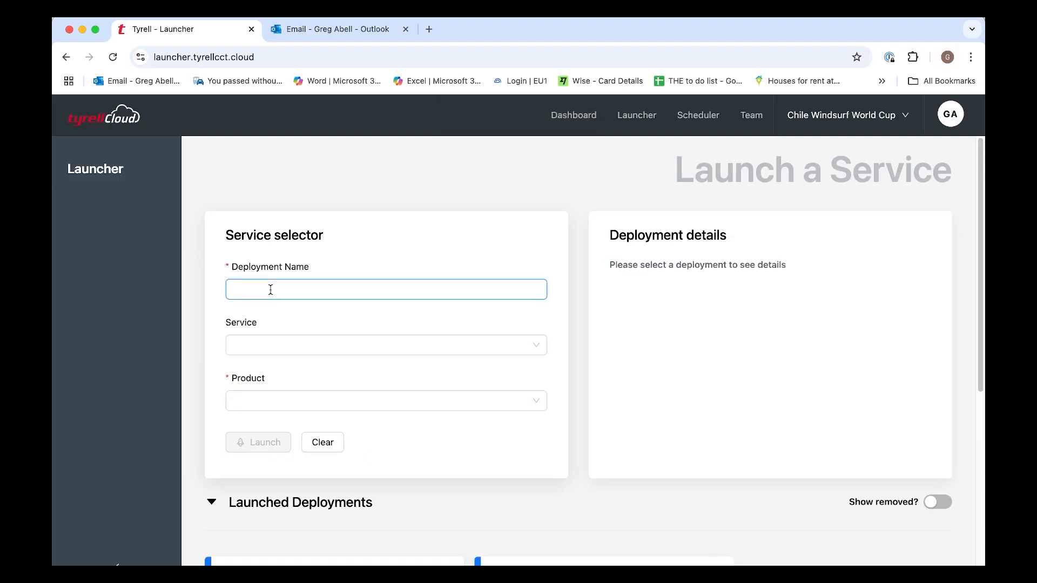
{"action": "type", "text": "EditStore"}
{"action": "left_click", "coordinate": [356, 350]}
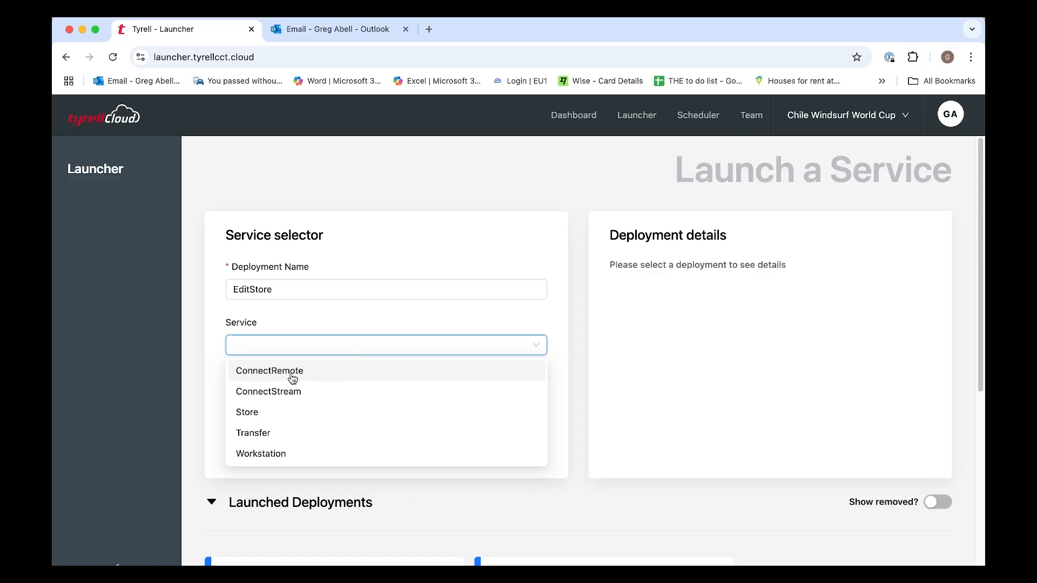
{"action": "left_click", "coordinate": [266, 415]}
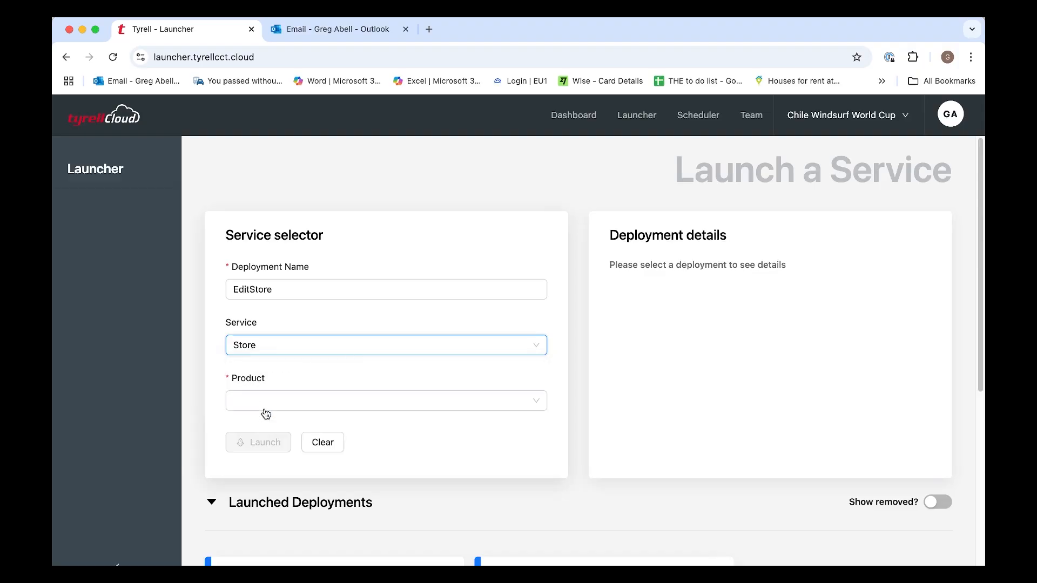
{"action": "left_click", "coordinate": [267, 407]}
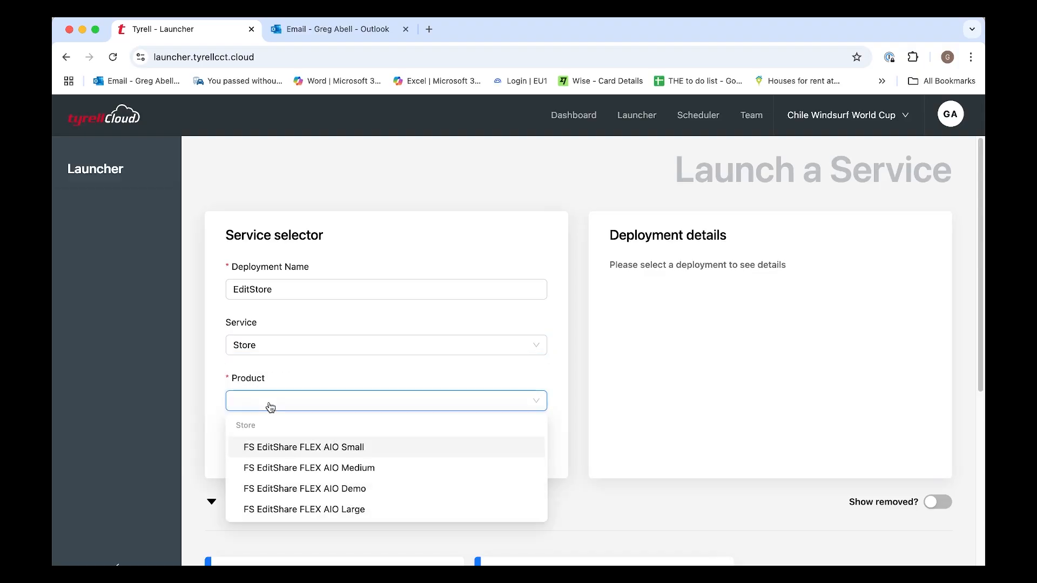
{"action": "left_click", "coordinate": [330, 448]}
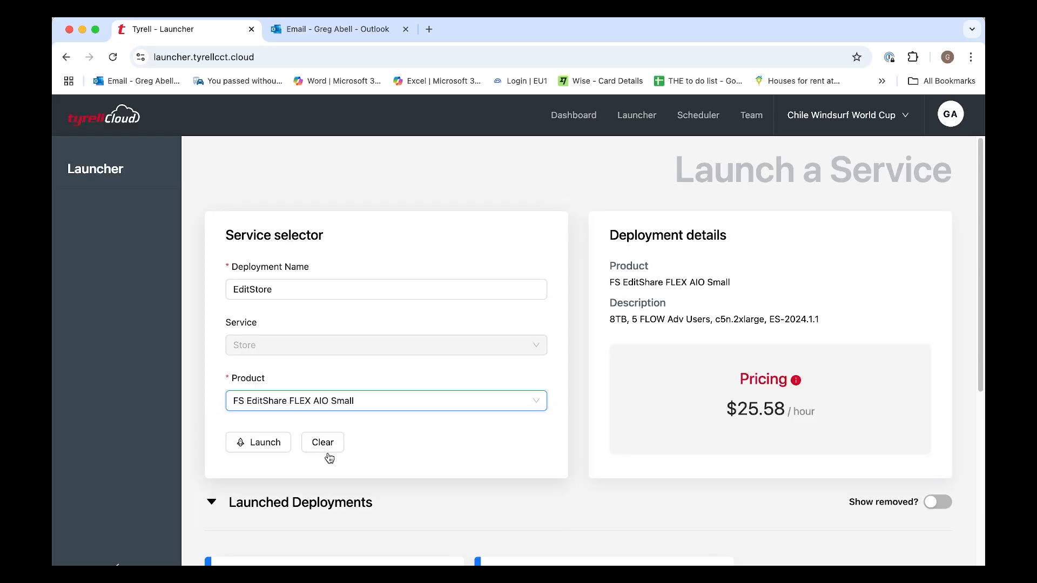
{"action": "left_click", "coordinate": [279, 444]}
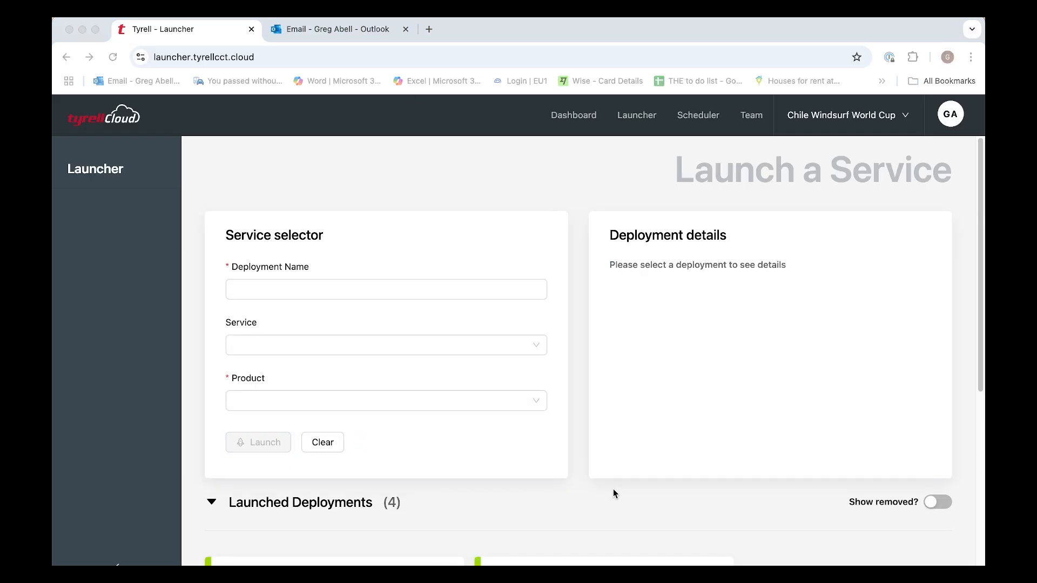
{"action": "scroll", "coordinate": [613, 490], "scroll_direction": "down", "scroll_amount": 6}
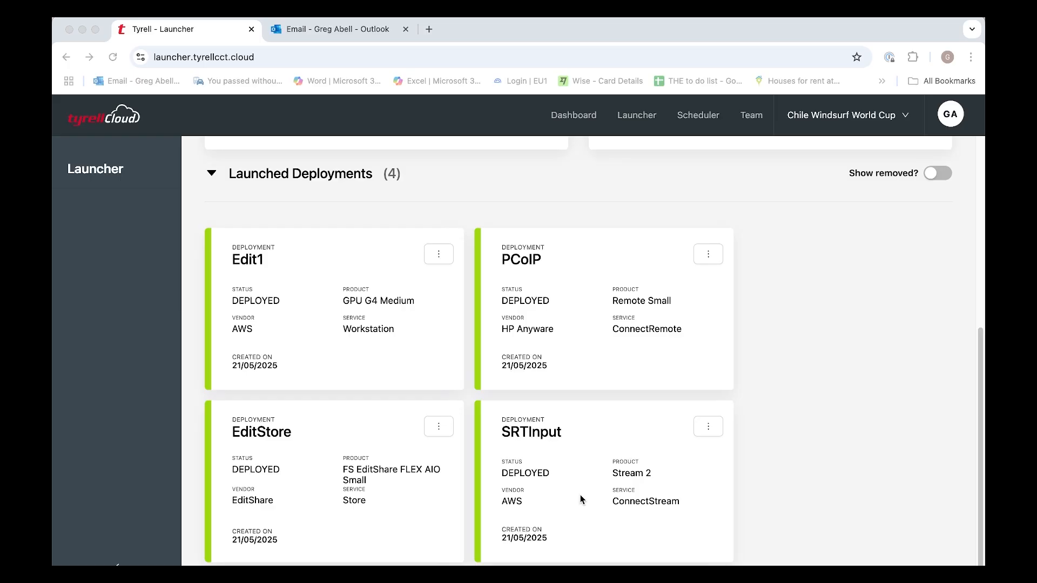
{"action": "scroll", "coordinate": [580, 495], "scroll_direction": "up", "scroll_amount": 6}
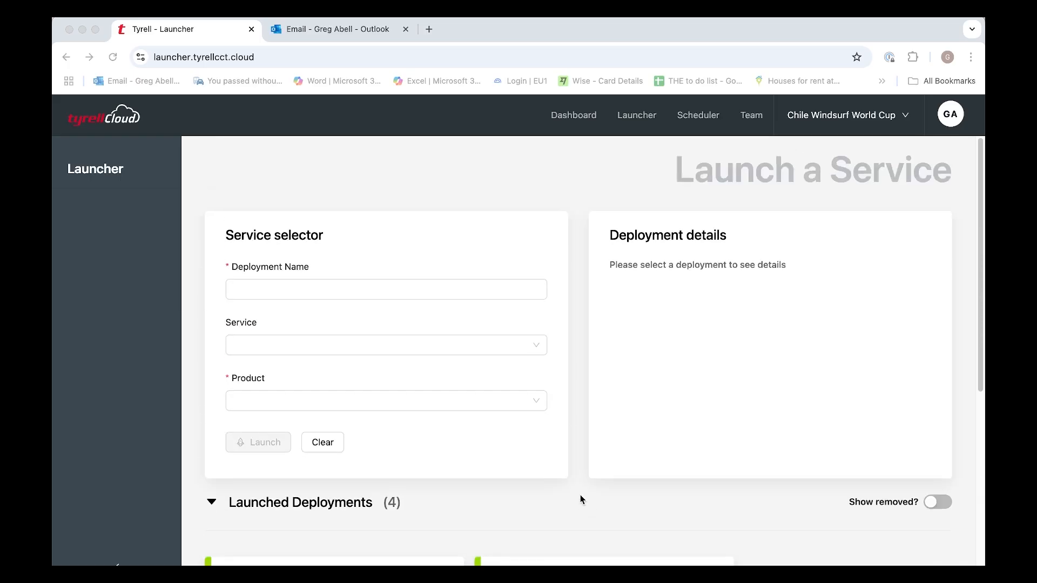
Step: View the weekly project schedule grid, then open the dashboard showing Edit1 and PCoIP succeeded
{"action": "left_click", "coordinate": [705, 120]}
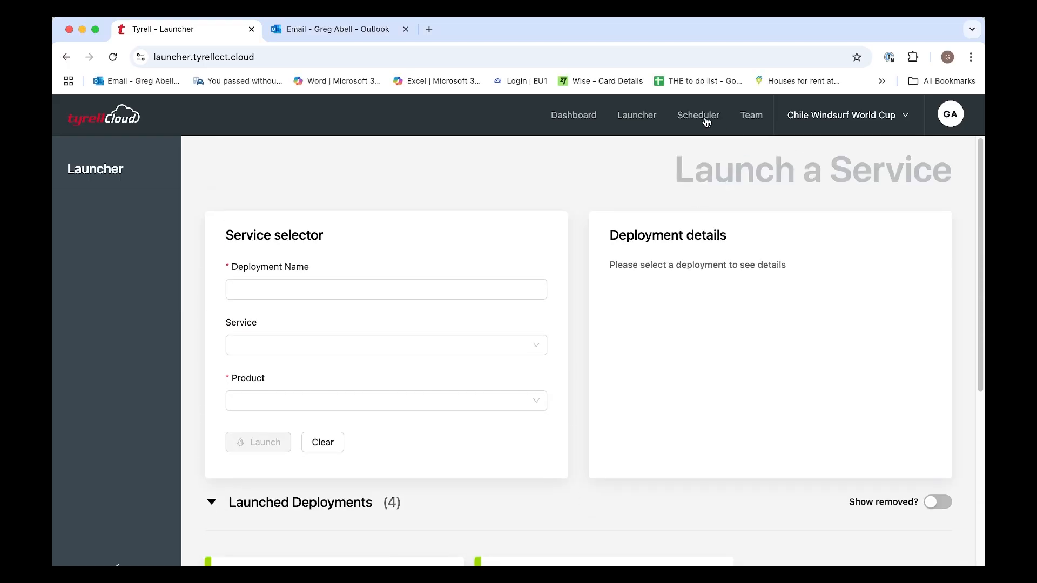
{"action": "left_click", "coordinate": [706, 120]}
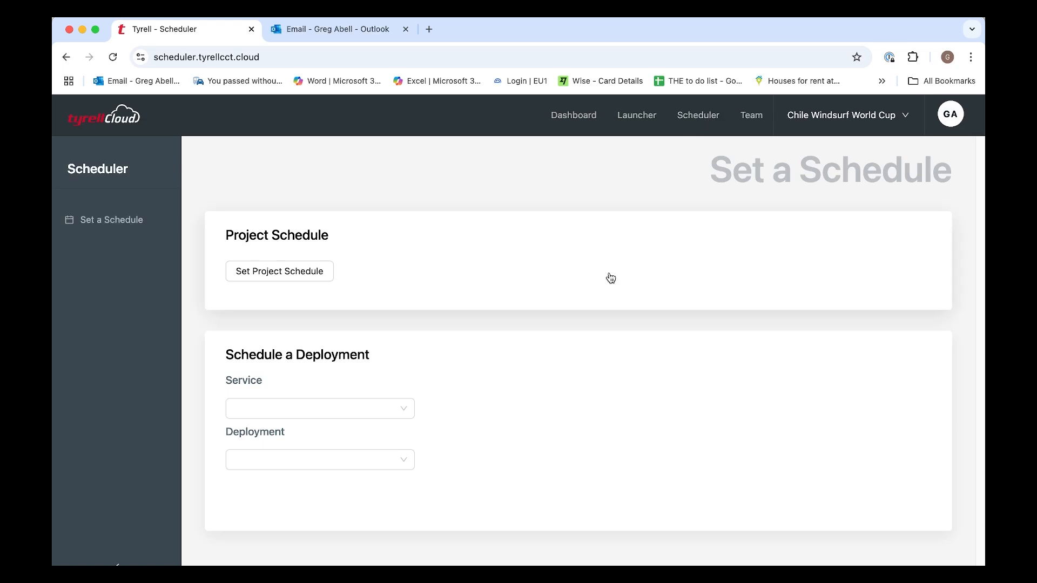
{"action": "left_click", "coordinate": [294, 276]}
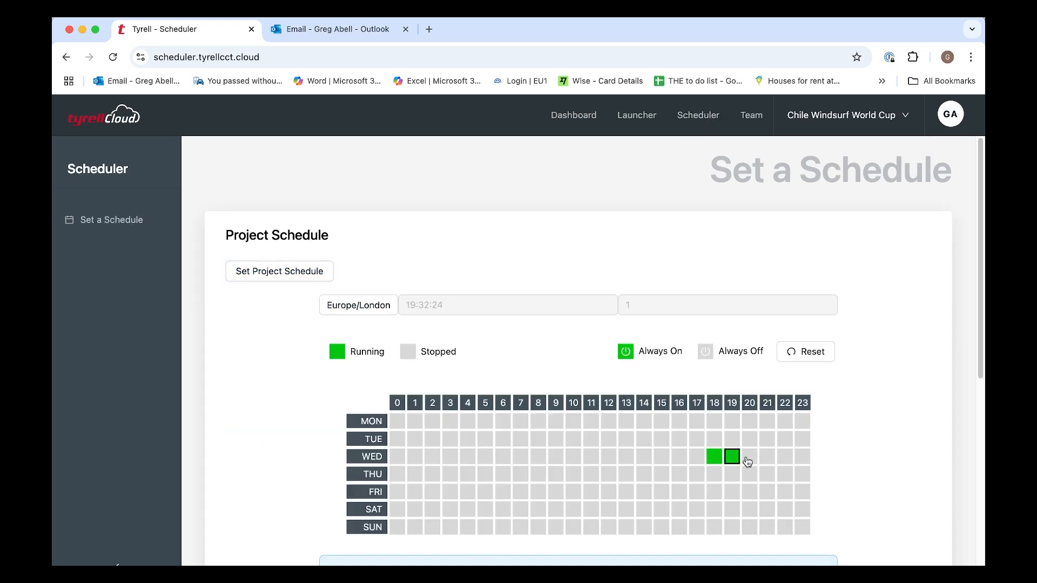
{"action": "left_click", "coordinate": [569, 124]}
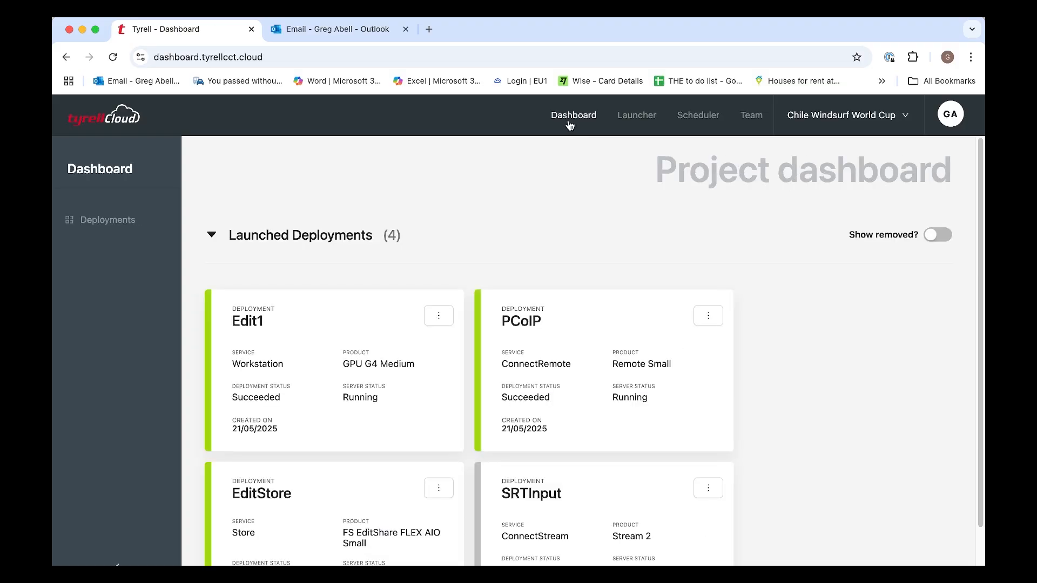
Step: Review the deployment cards on the dashboard, then go to the Scheduler page
{"action": "scroll", "coordinate": [587, 375], "scroll_direction": "down", "scroll_amount": 2}
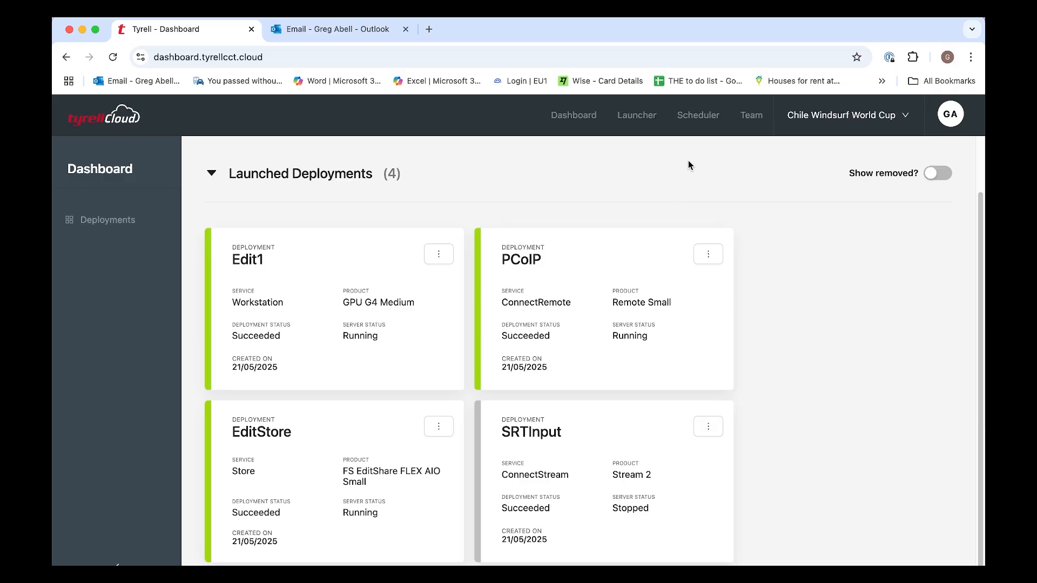
{"action": "left_click", "coordinate": [695, 117]}
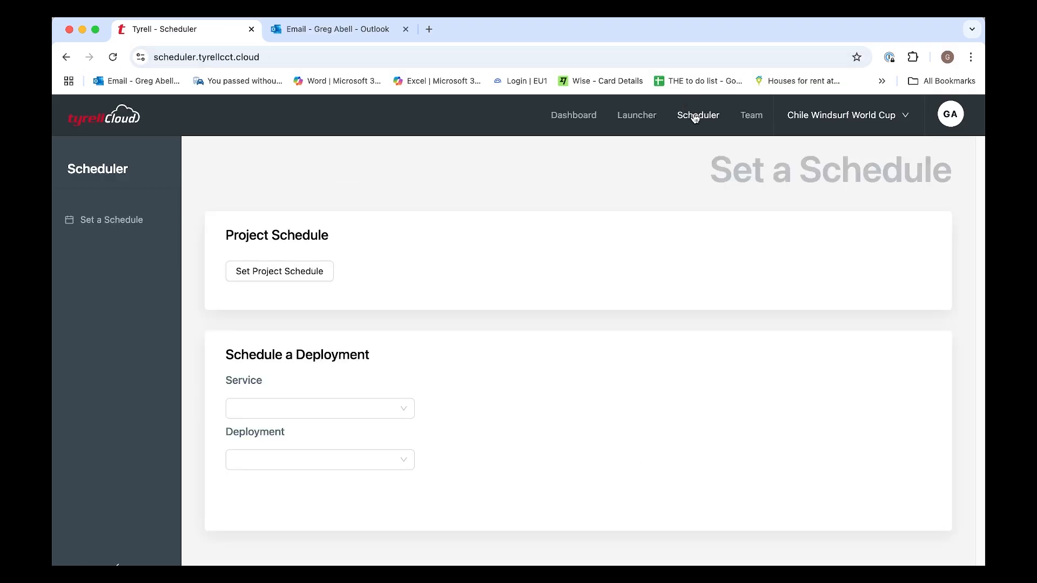
Step: In the weekly schedule grid, clear Wednesday evening and toggle Wednesday hours 18–19 back to stopped
{"action": "left_click", "coordinate": [286, 280]}
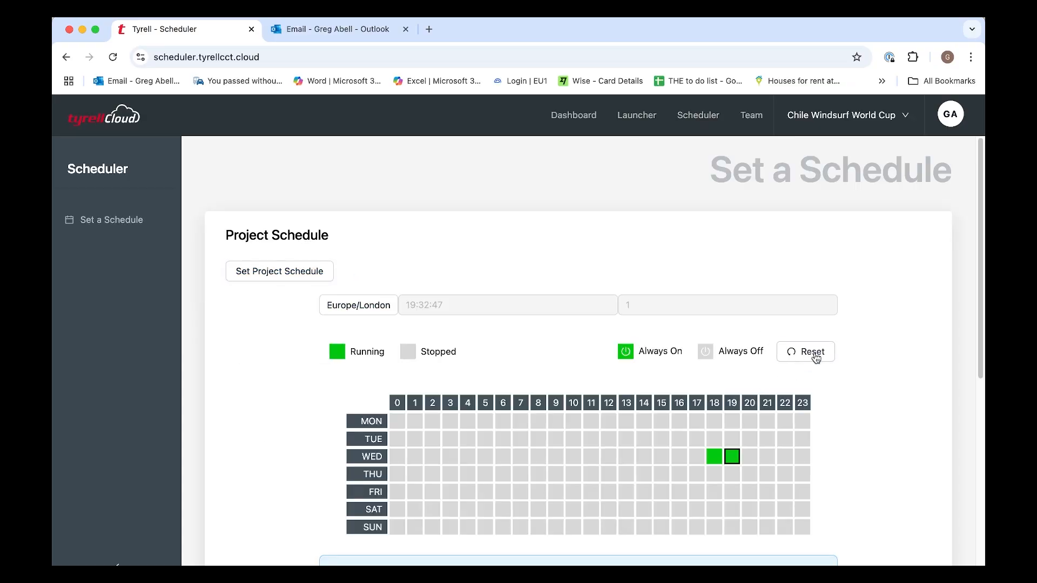
{"action": "left_click", "coordinate": [730, 354]}
{"action": "left_click", "coordinate": [717, 457]}
{"action": "left_click", "coordinate": [735, 459]}
{"action": "left_click", "coordinate": [734, 459]}
{"action": "left_click", "coordinate": [716, 462]}
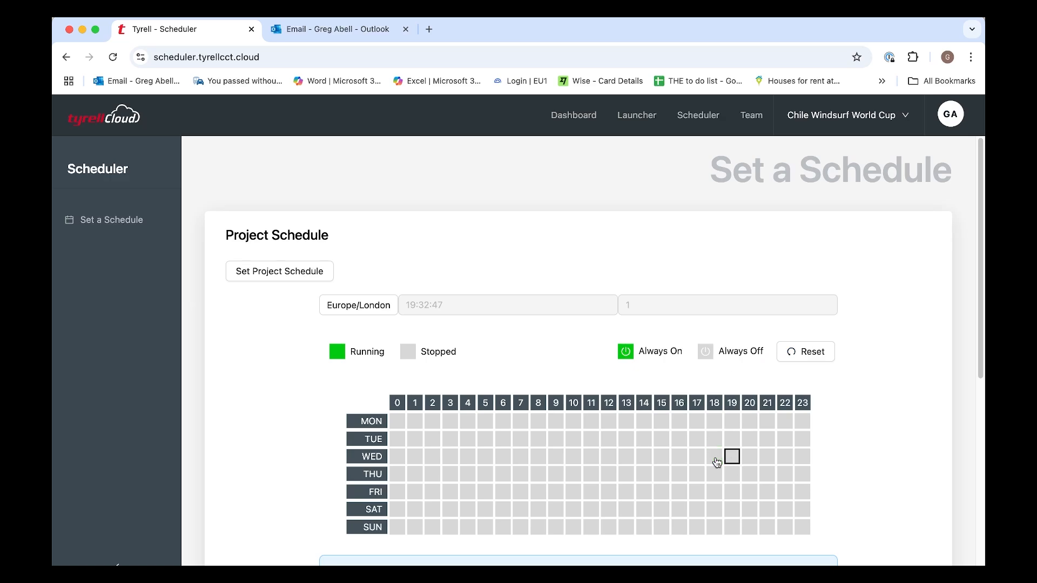
Step: Mark Friday hours 14–17 running, then set every hour to stopped with Always Off
{"action": "left_click", "coordinate": [648, 495]}
{"action": "left_click", "coordinate": [660, 495]}
{"action": "left_click", "coordinate": [679, 494]}
{"action": "left_click", "coordinate": [710, 495]}
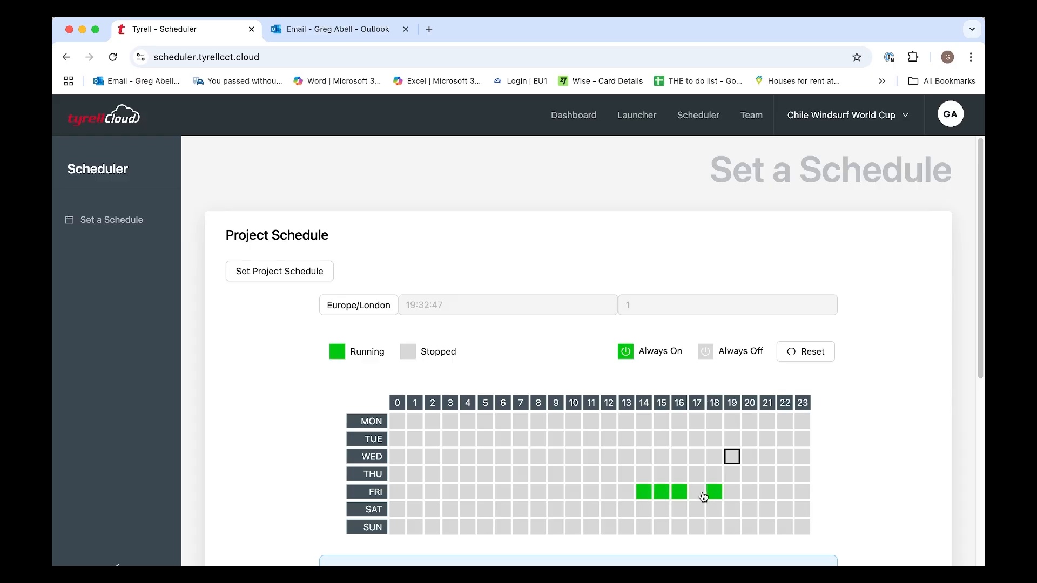
{"action": "left_click", "coordinate": [701, 495]}
{"action": "left_click", "coordinate": [717, 493]}
{"action": "left_click", "coordinate": [743, 352]}
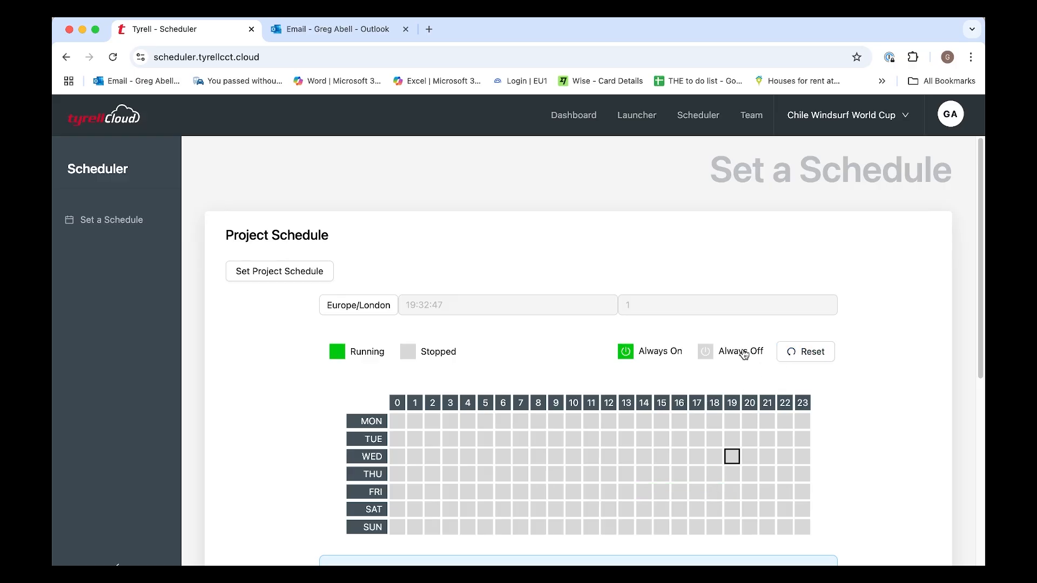
{"action": "scroll", "coordinate": [744, 354], "scroll_direction": "down", "scroll_amount": 4}
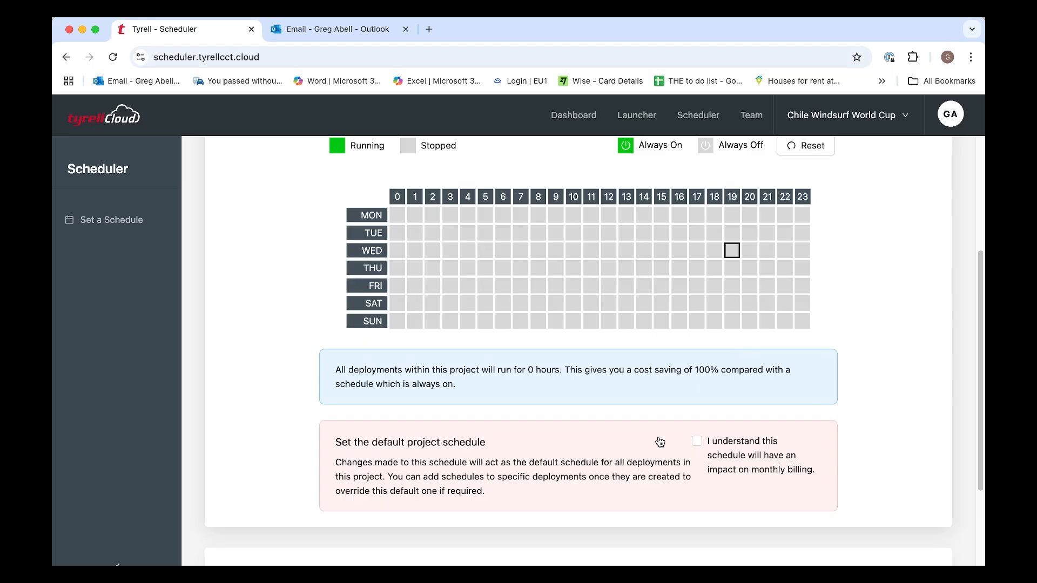
Step: Acknowledge the billing impact and save the all-stopped project schedule
{"action": "left_click", "coordinate": [696, 441]}
{"action": "scroll", "coordinate": [701, 446], "scroll_direction": "down", "scroll_amount": 1}
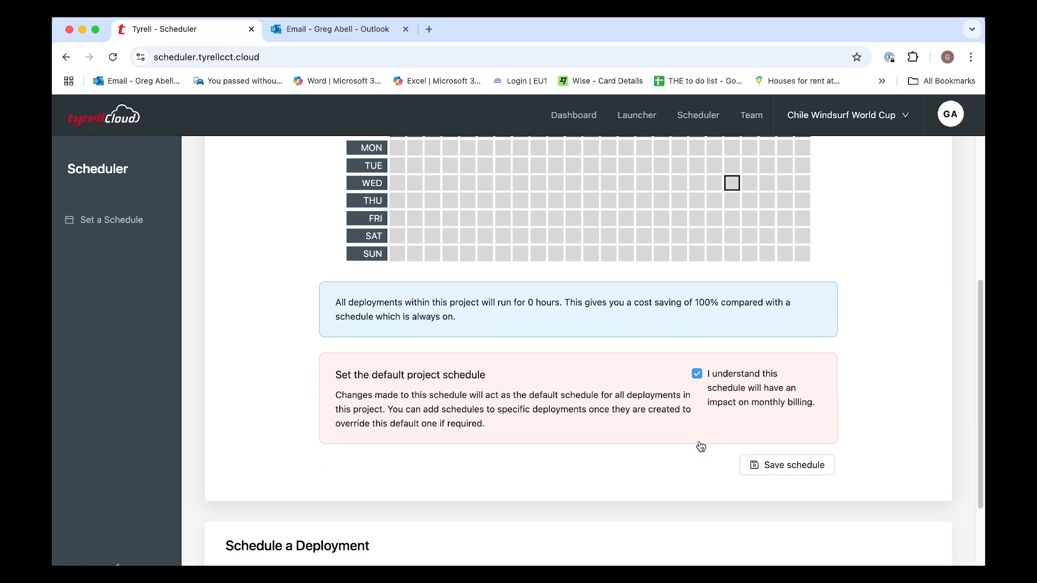
{"action": "left_click", "coordinate": [800, 468]}
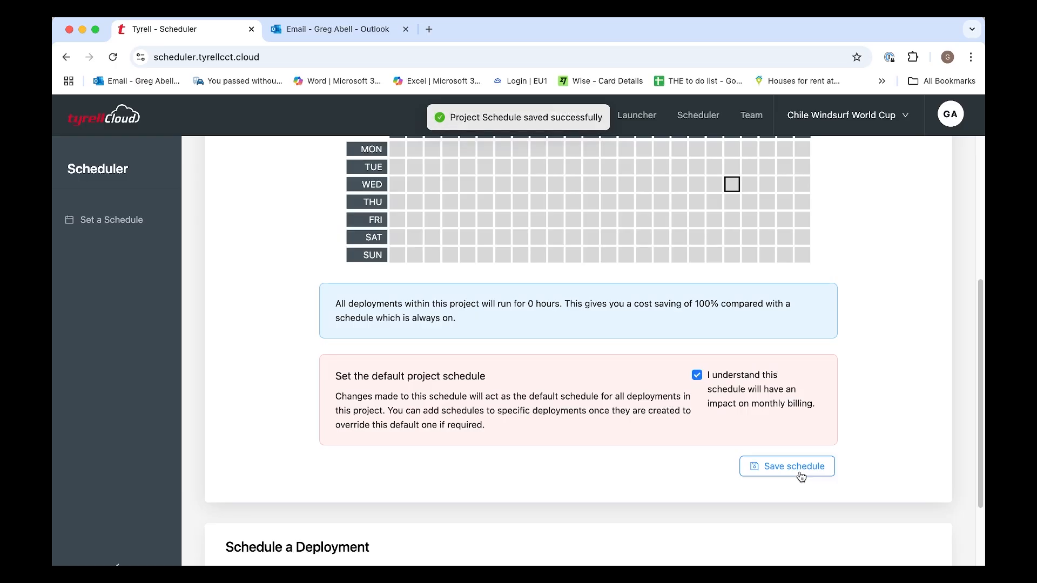
Step: Return to the dashboard and check the four deployments' server statuses
{"action": "scroll", "coordinate": [801, 476], "scroll_direction": "up", "scroll_amount": 3}
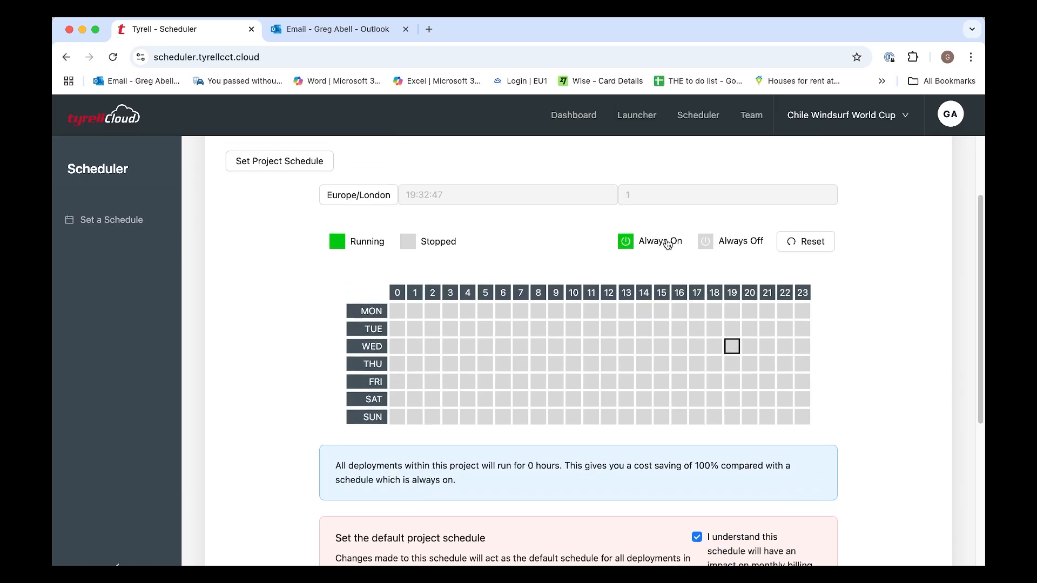
{"action": "left_click", "coordinate": [583, 123]}
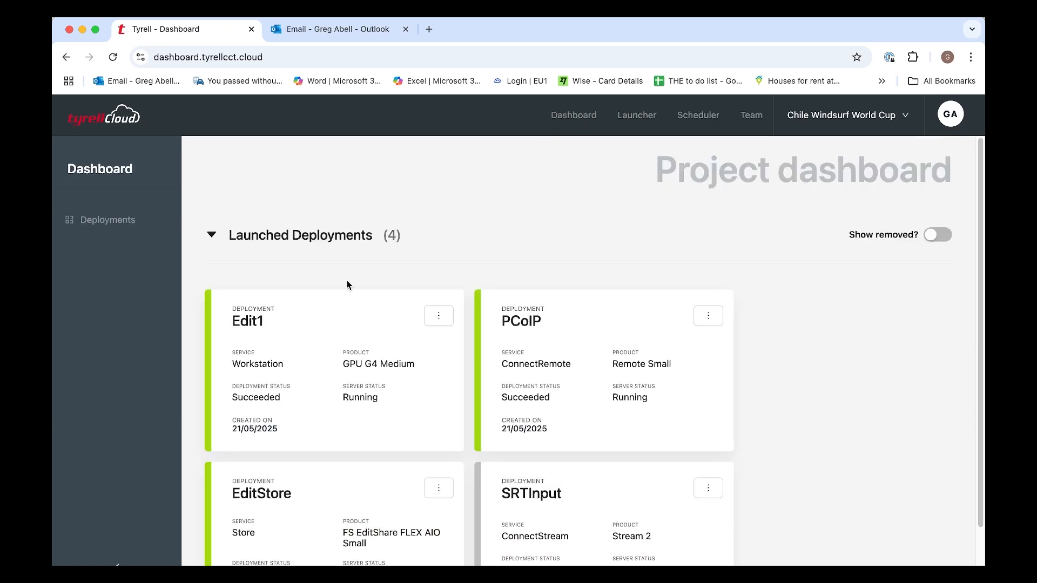
{"action": "scroll", "coordinate": [488, 414], "scroll_direction": "down", "scroll_amount": 2}
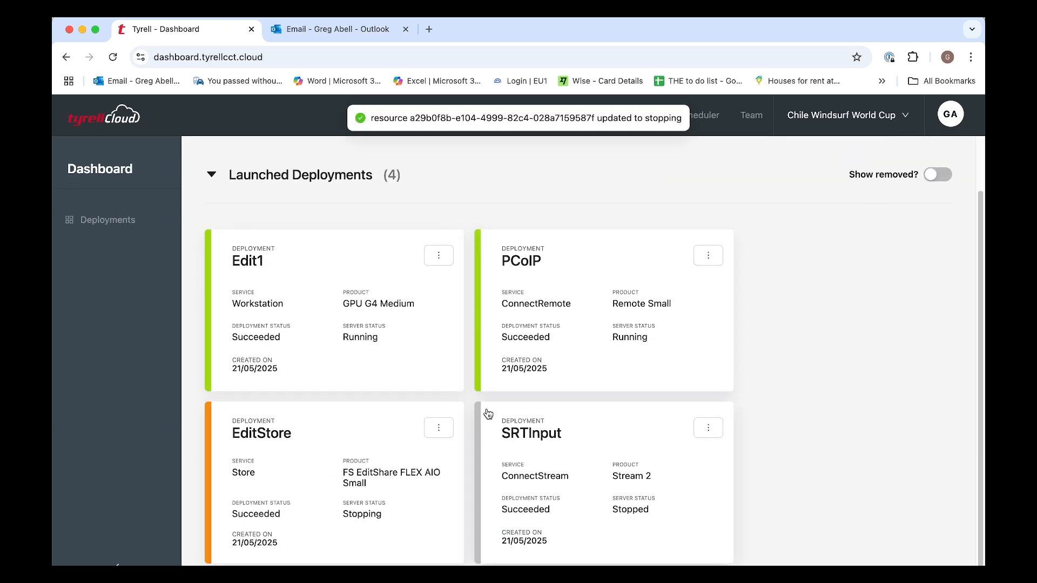